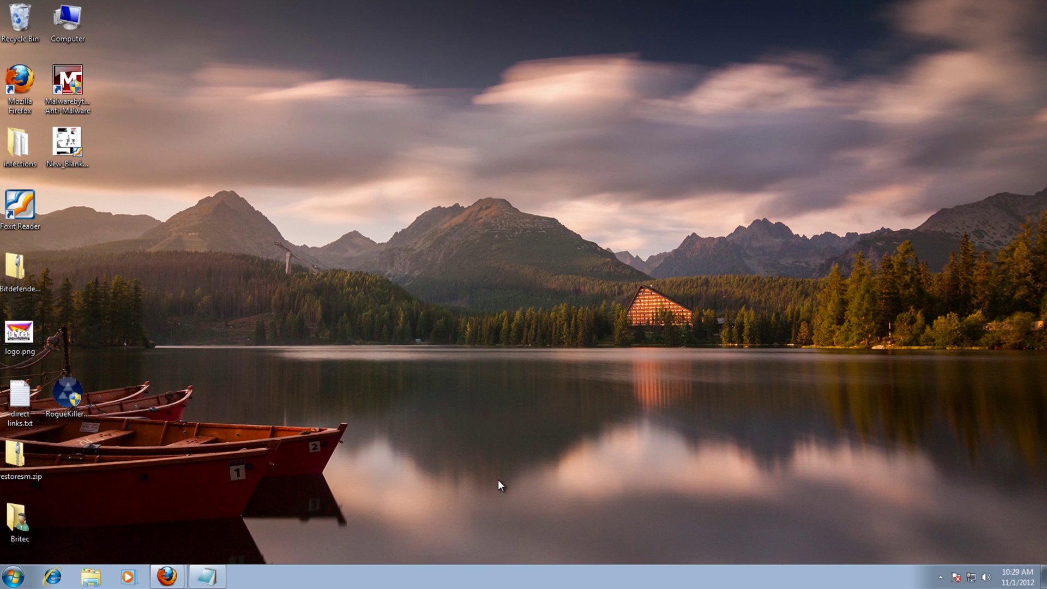
- Bring up the PDFescape page in Firefox and choose Edit Your PDF Now
left_click(167, 577)
left_click(171, 549)
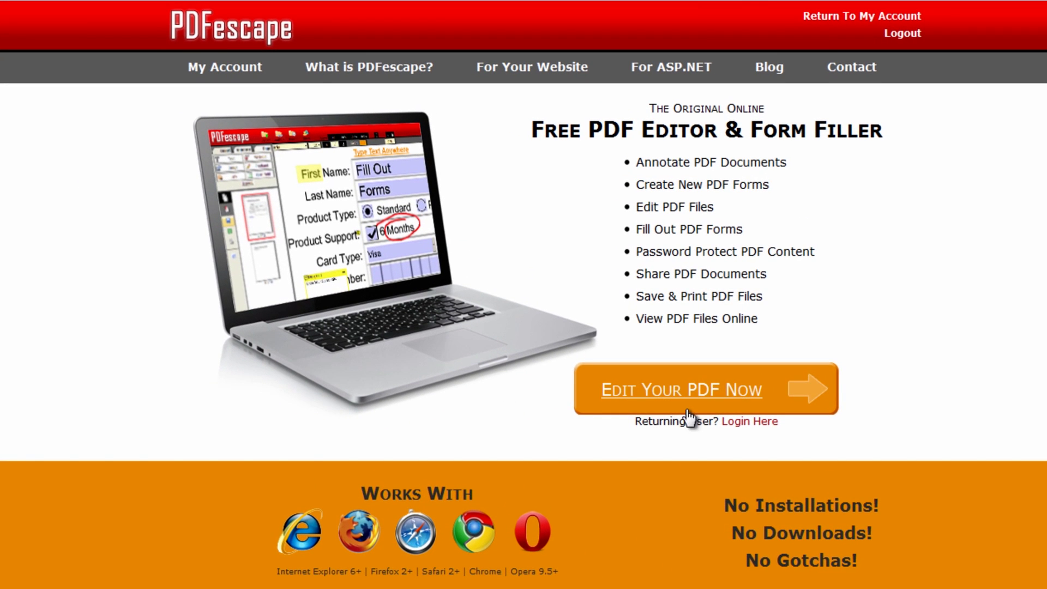
left_click(685, 399)
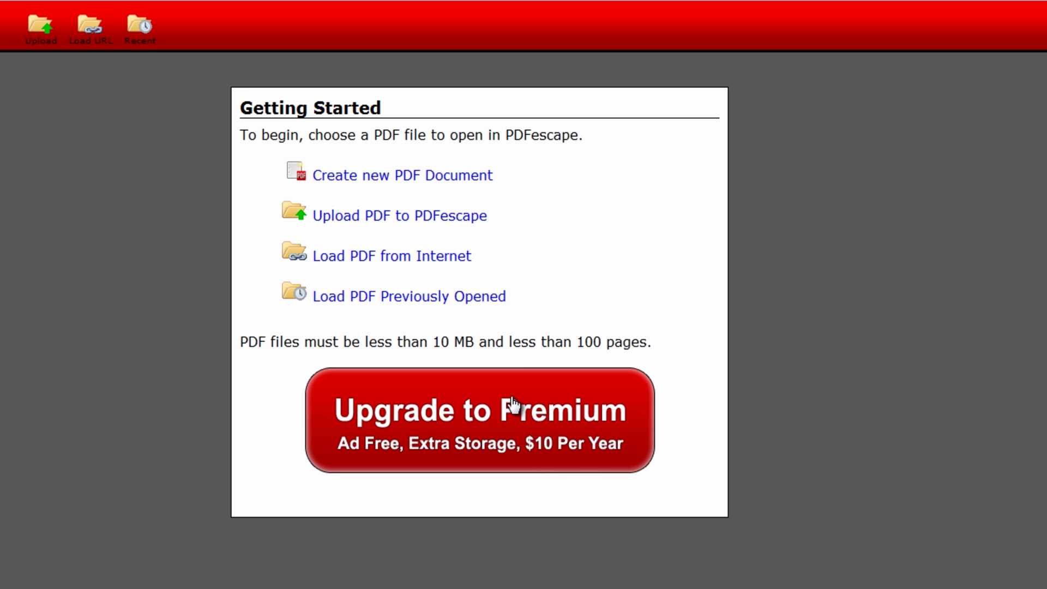
- Create a new blank PDF document with 1 page at A4 size
left_click(359, 179)
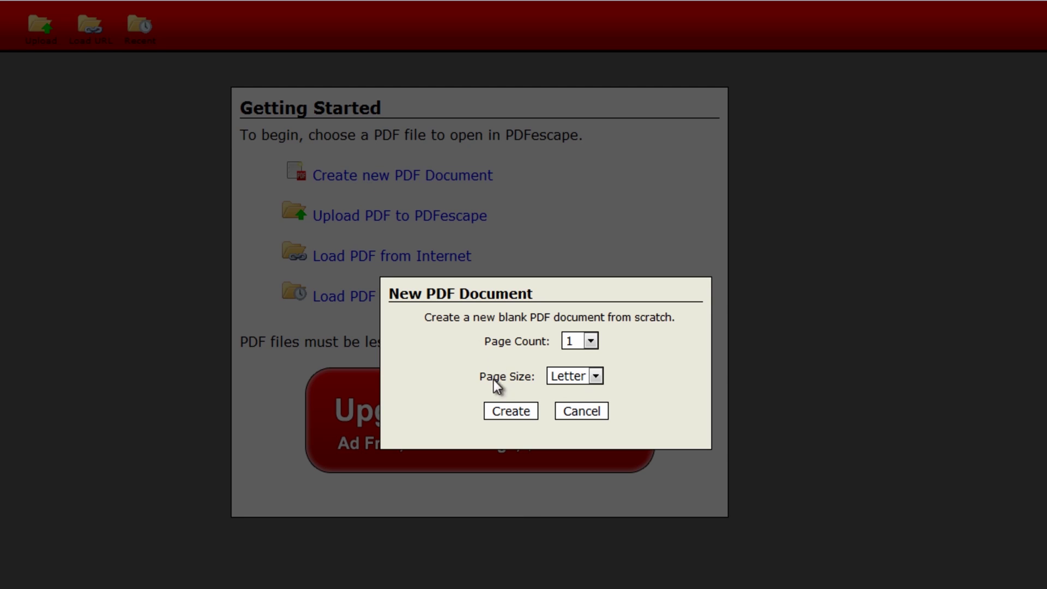
left_click(590, 341)
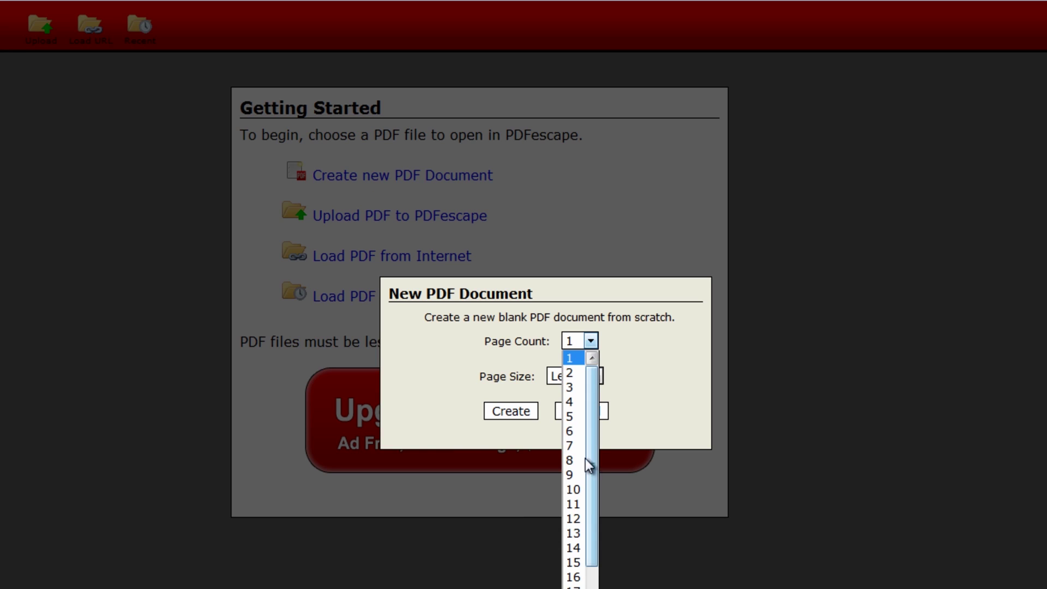
left_click(576, 361)
left_click(593, 376)
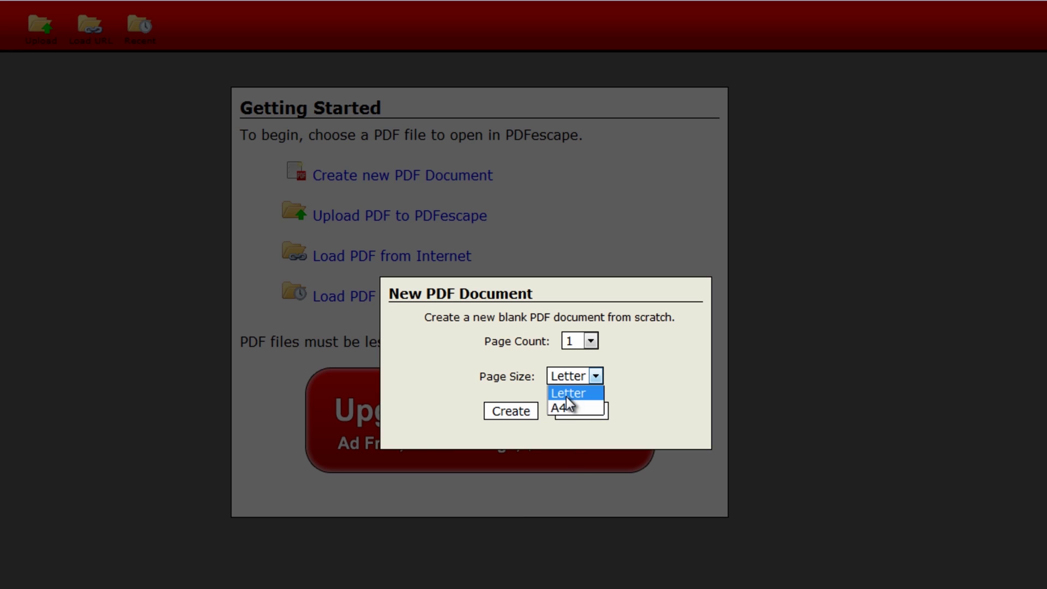
left_click(565, 408)
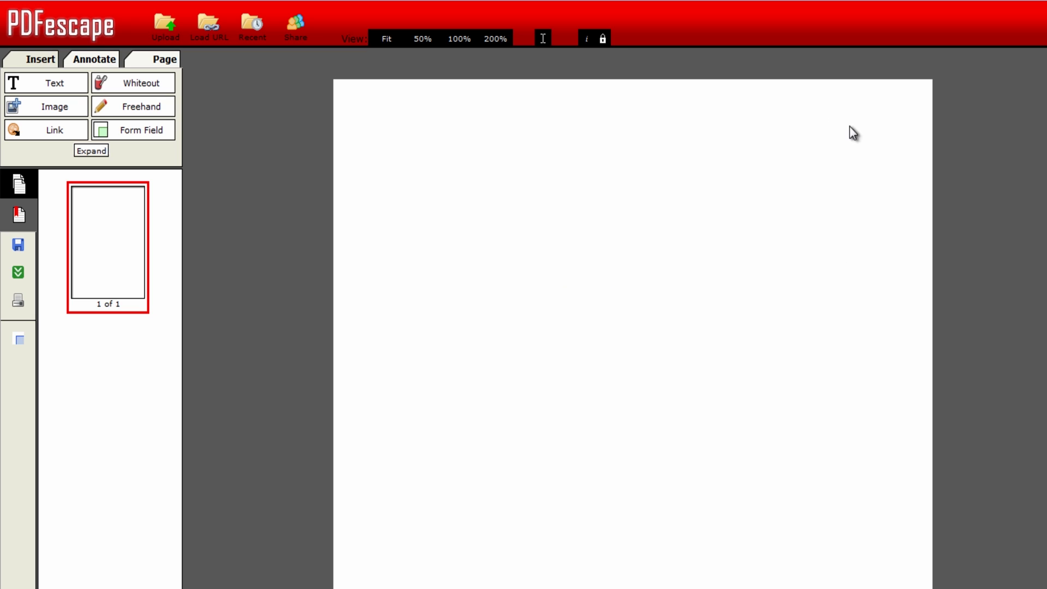
- Upload logo.png from the Desktop as an image for the page
left_click(49, 115)
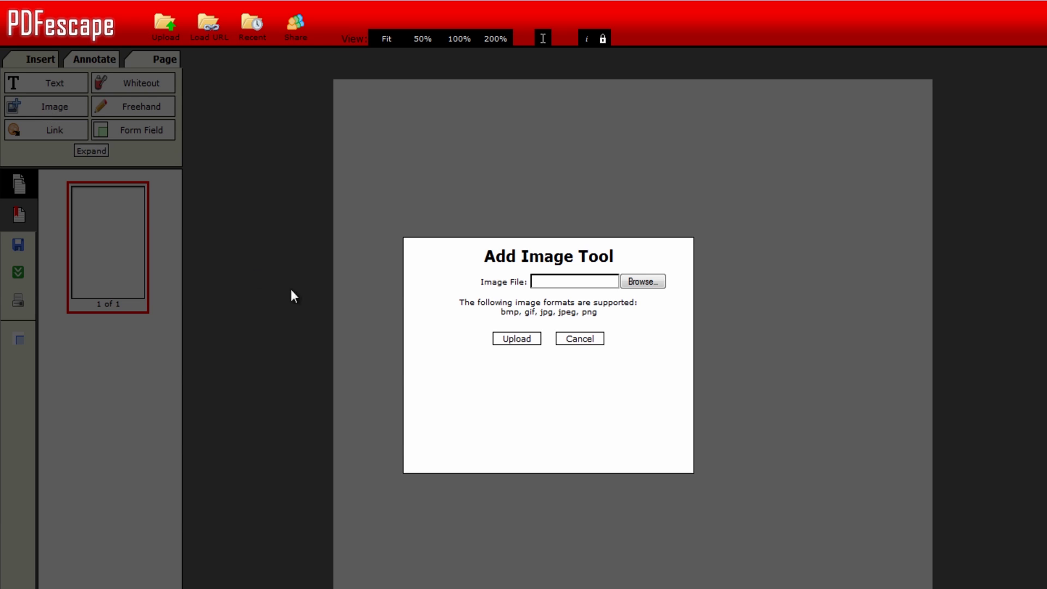
left_click(638, 282)
left_click_drag(854, 224, 849, 329)
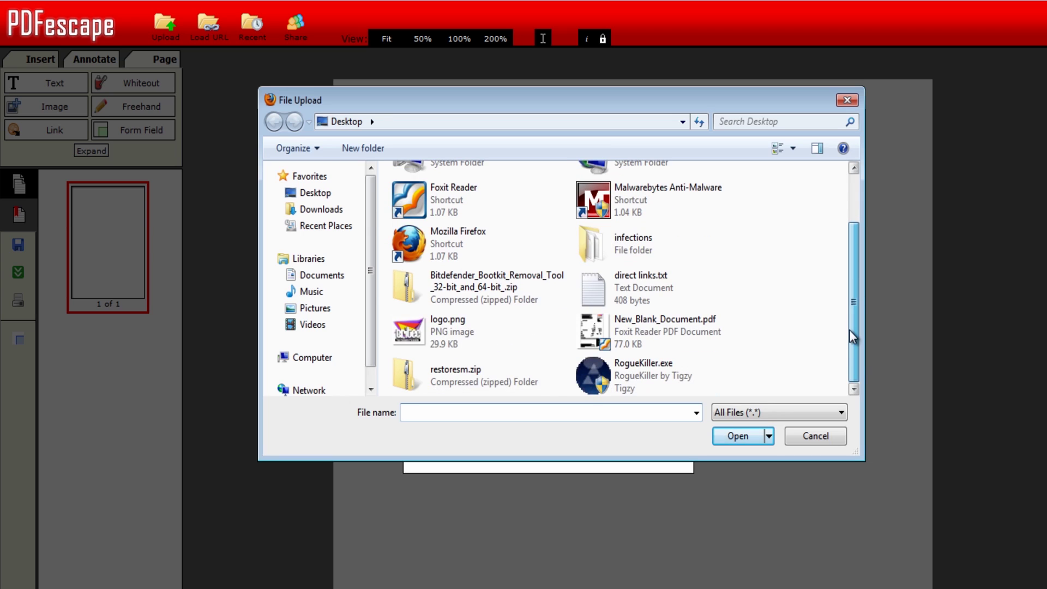
left_click(430, 323)
left_click(739, 436)
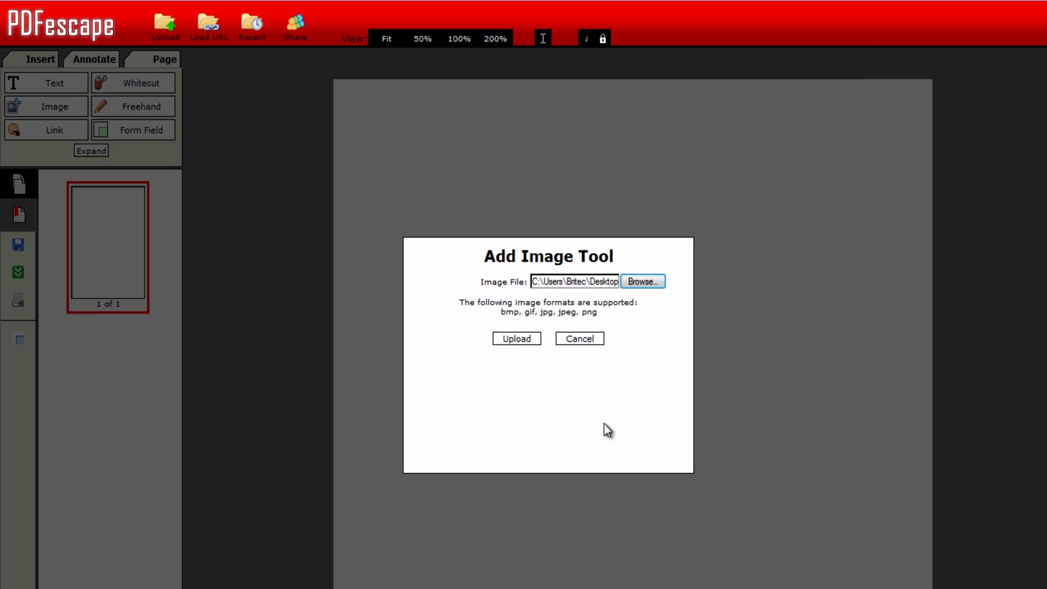
left_click(516, 338)
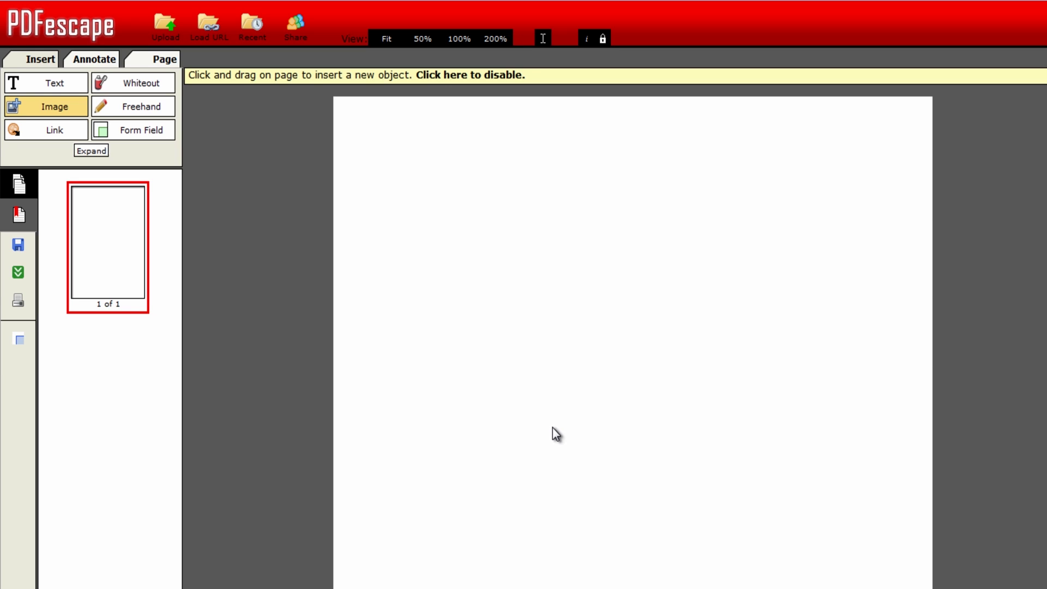
- Place the logo and drag it into the page's top-right corner
left_click(846, 182)
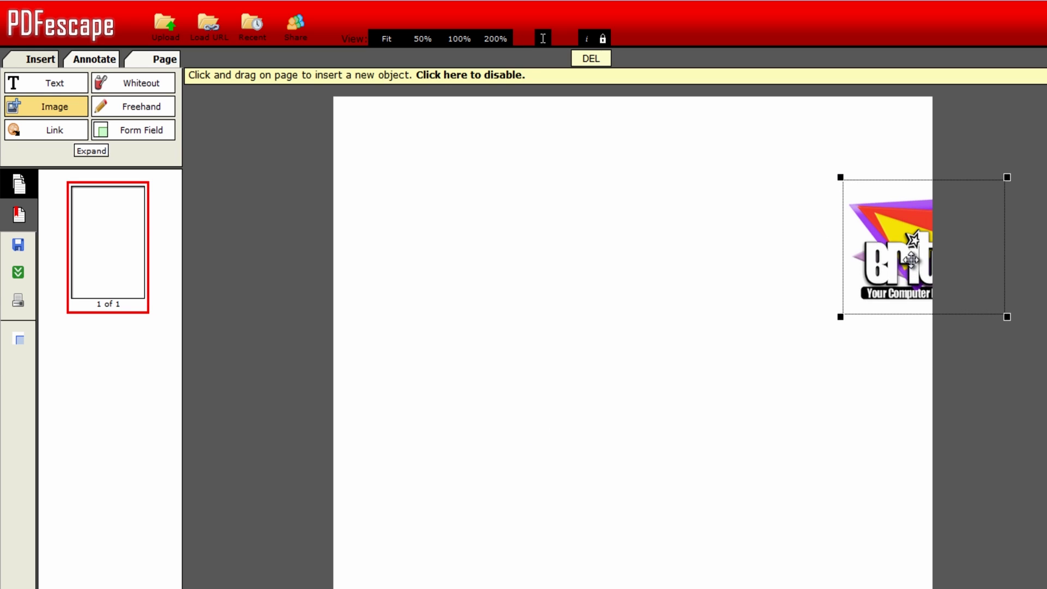
left_click_drag(911, 254, 832, 181)
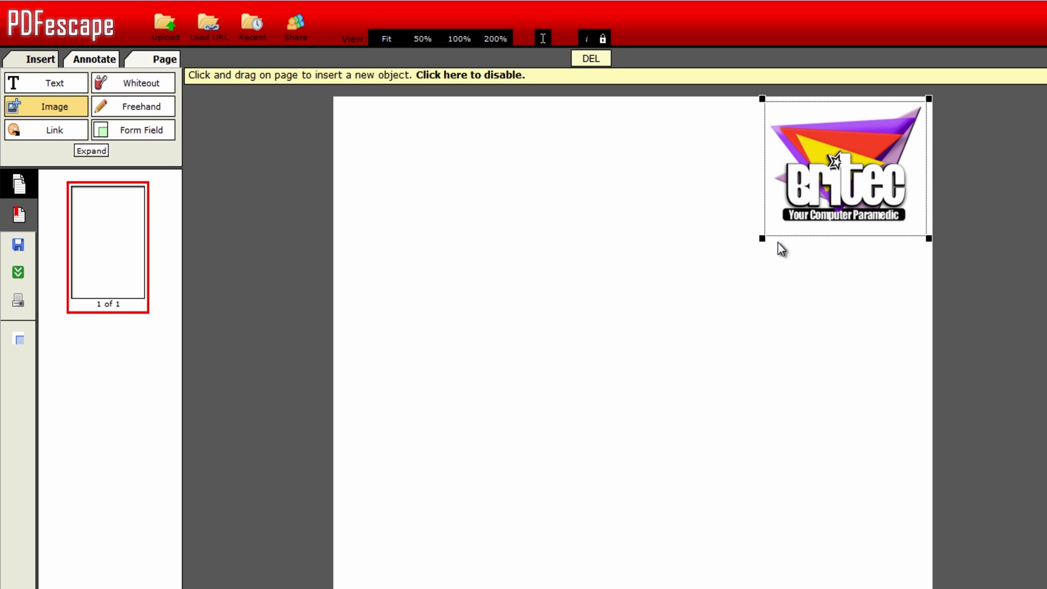
left_click(51, 91)
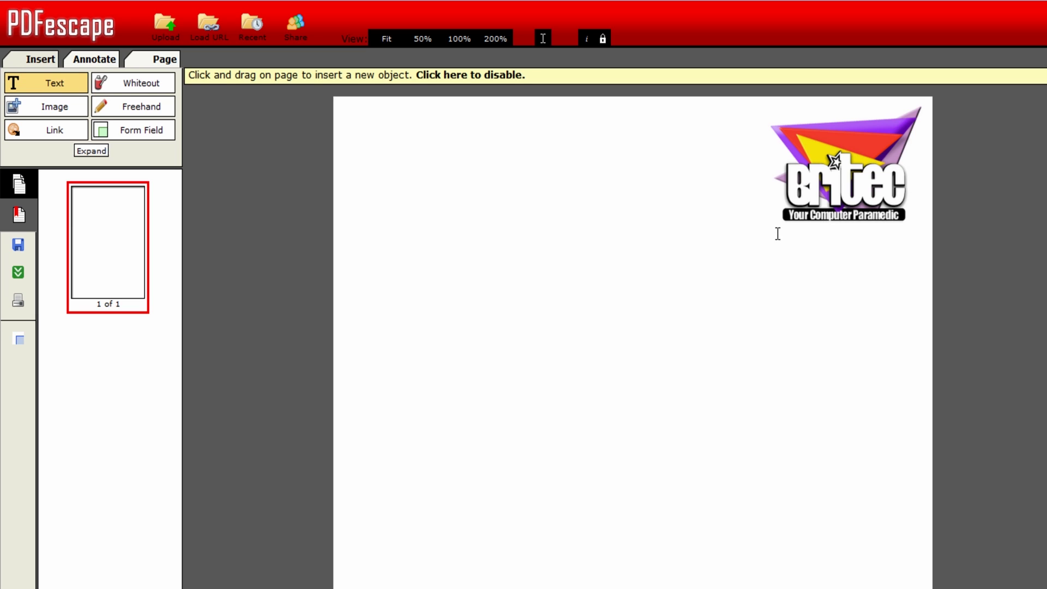
- Draw a text box under the logo and copy the seven address lines from Notepad
left_click_drag(776, 233, 928, 358)
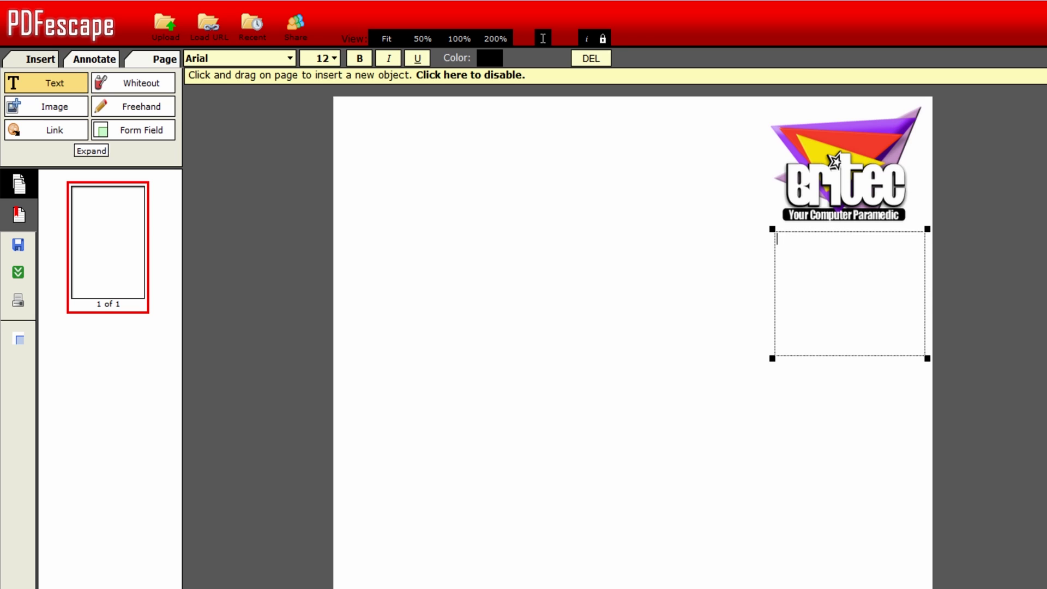
key("alt+Tab")
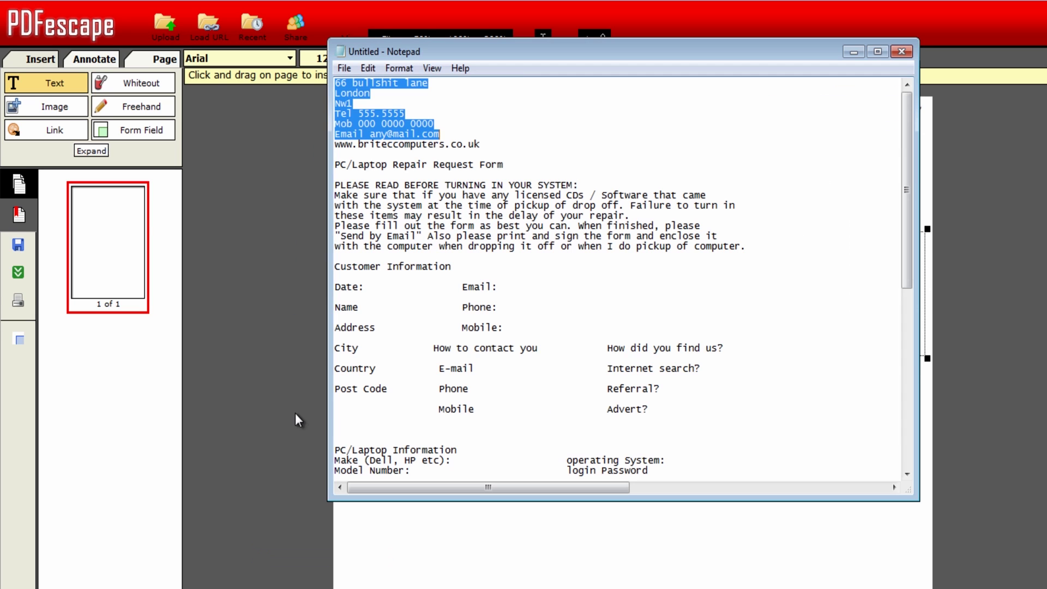
left_click_drag(482, 145, 334, 83)
right_click(374, 105)
left_click(408, 156)
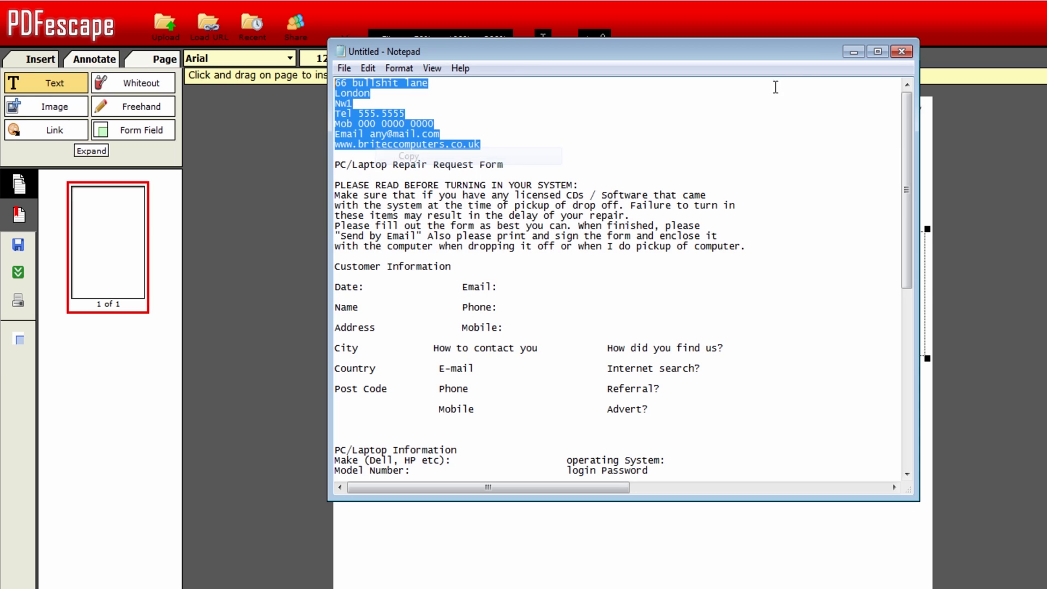
key("alt+Tab")
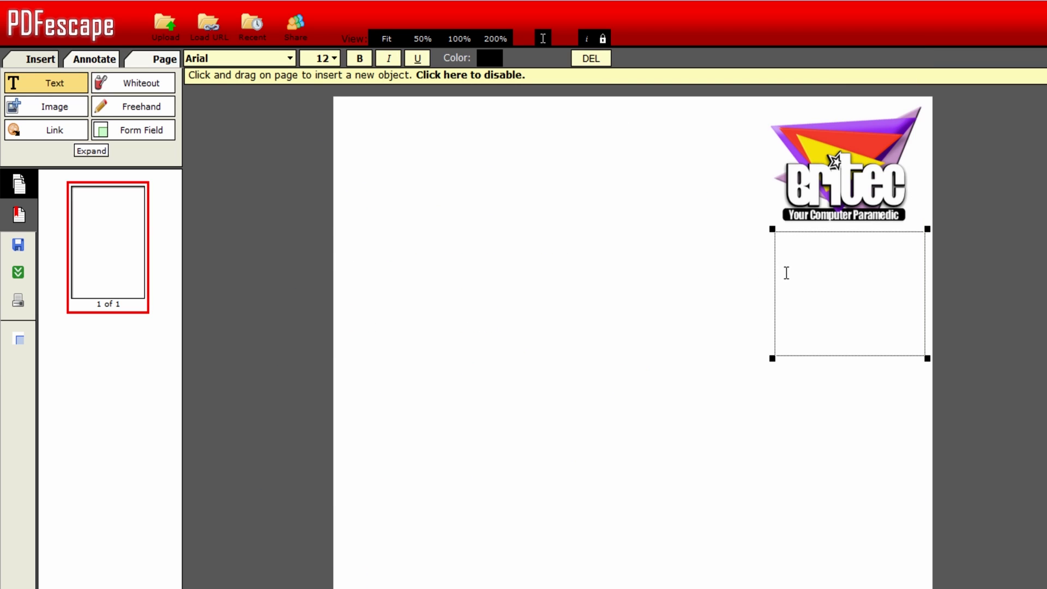
- Paste the address block into the box, make it bold and shrink the box to fit
left_click(786, 273)
key("ctrl+v")
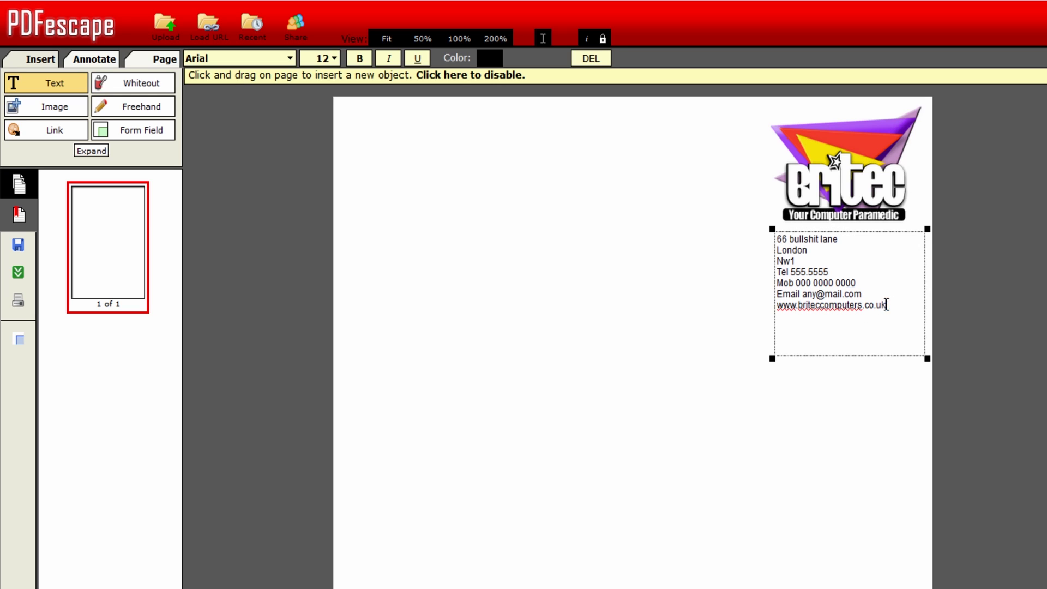
left_click_drag(888, 304, 760, 241)
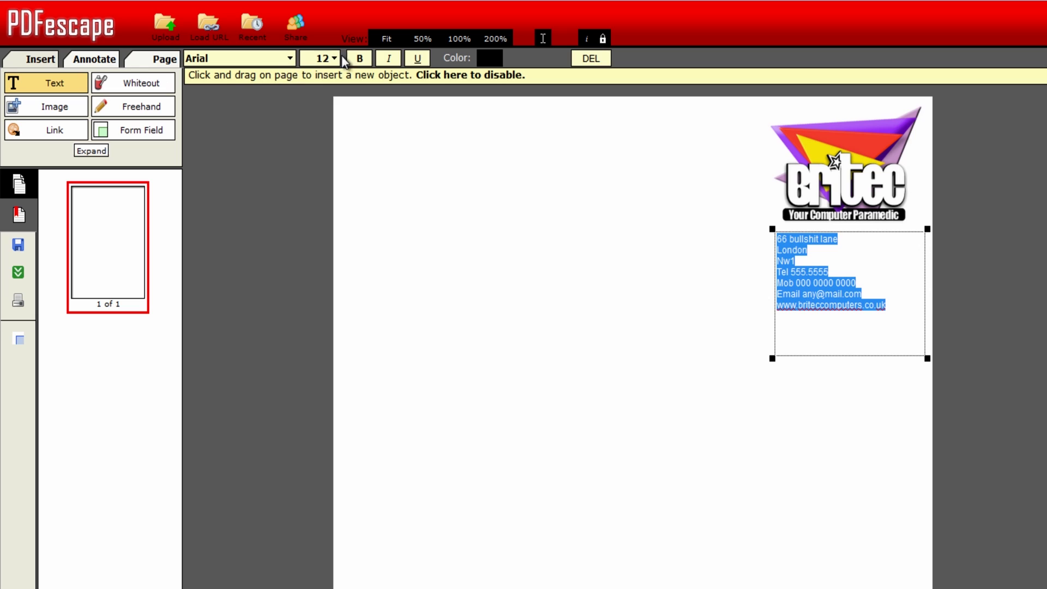
left_click(359, 58)
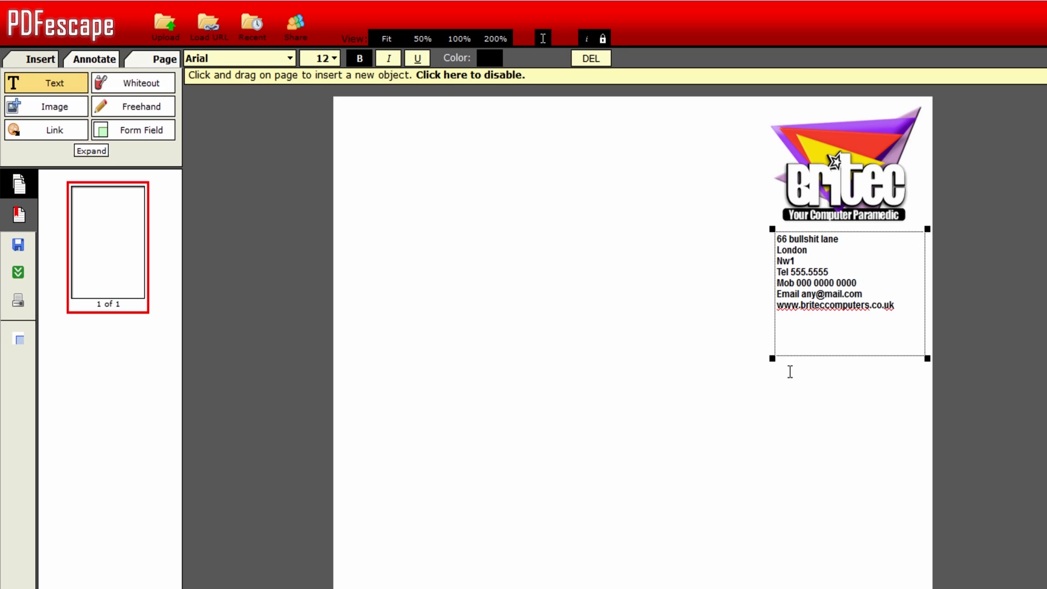
left_click_drag(773, 360, 778, 318)
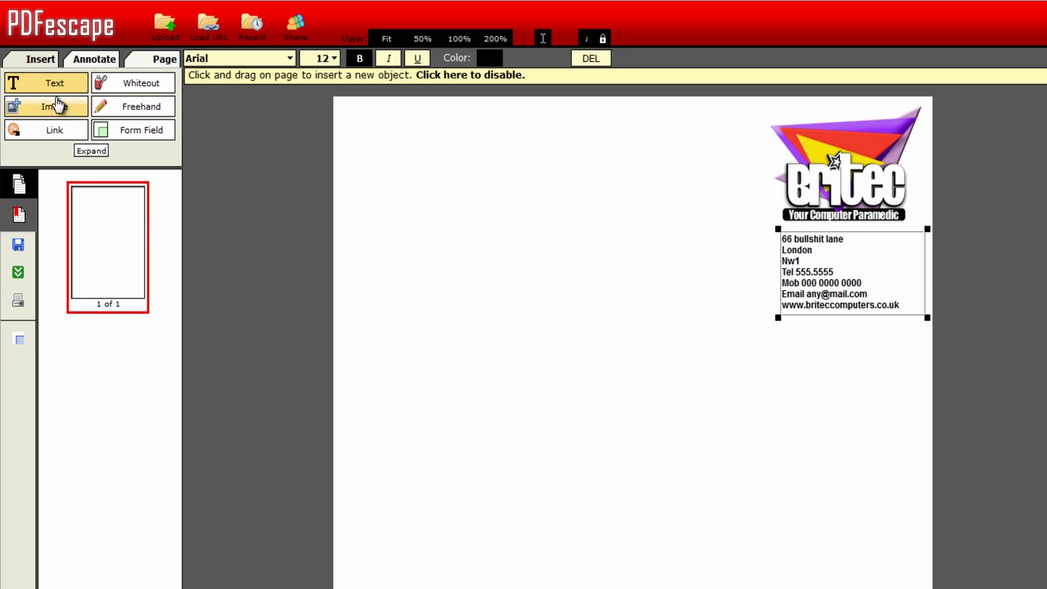
left_click_drag(349, 113, 714, 165)
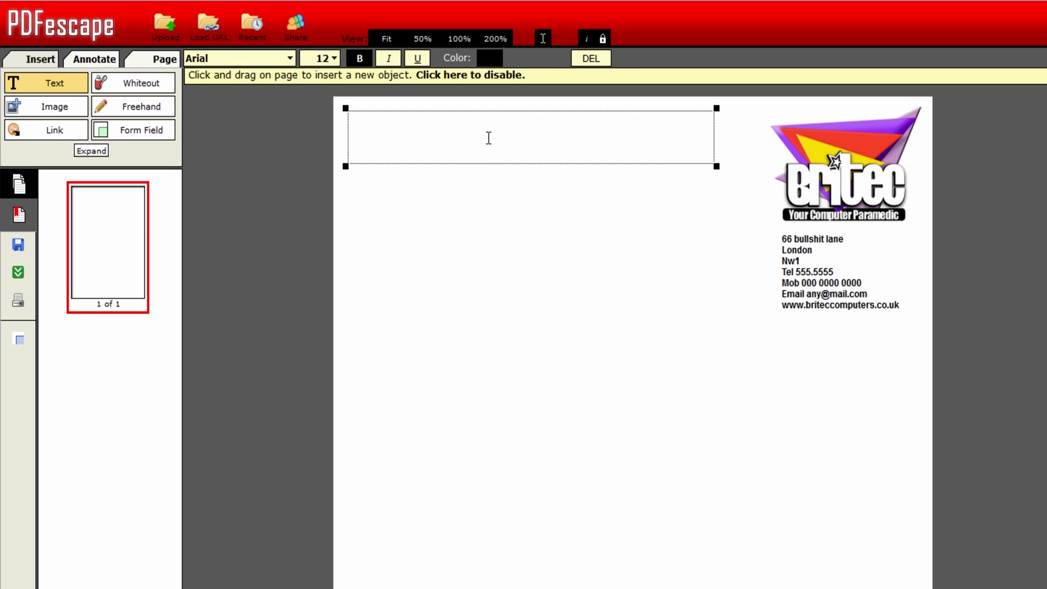
- Paste 'PC/Laptop Repair Request Form' as the heading at size 25 and fit its box
key("ctrl+v")
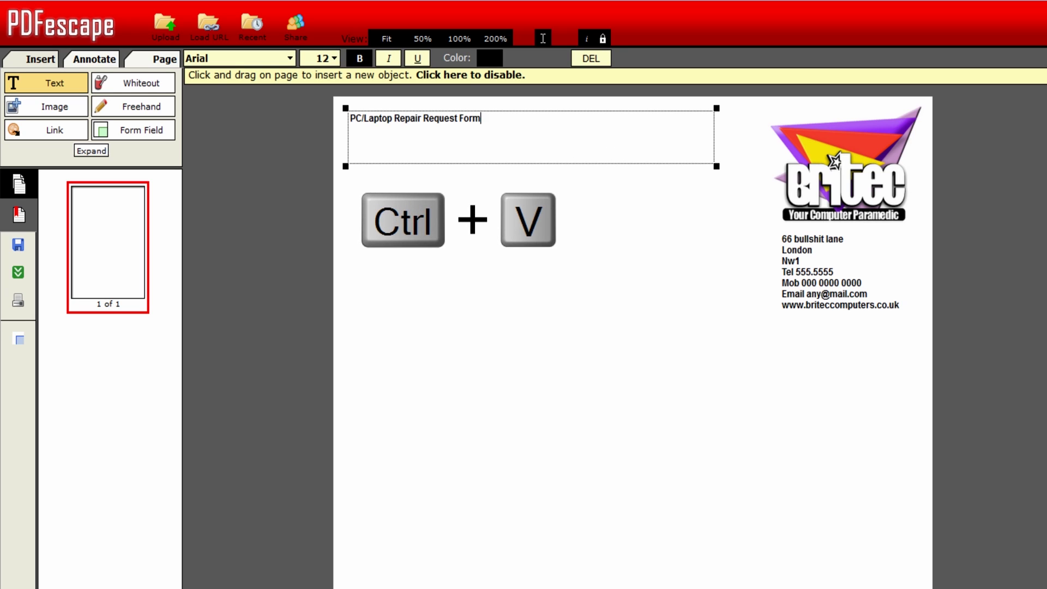
left_click_drag(483, 120, 343, 119)
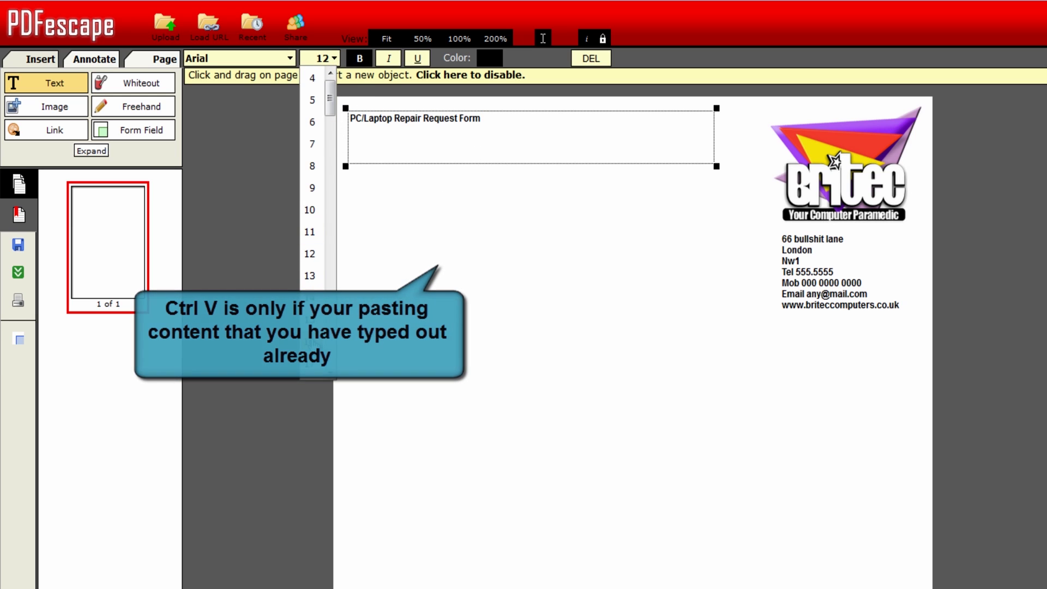
scroll(311, 284, "down", 3)
left_click(309, 369)
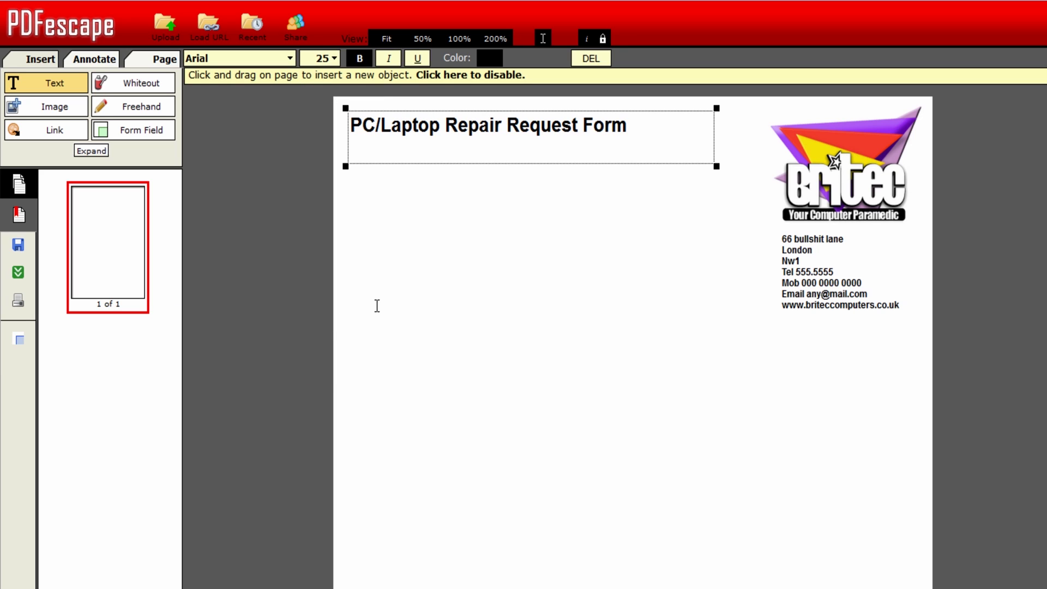
left_click_drag(717, 166, 639, 144)
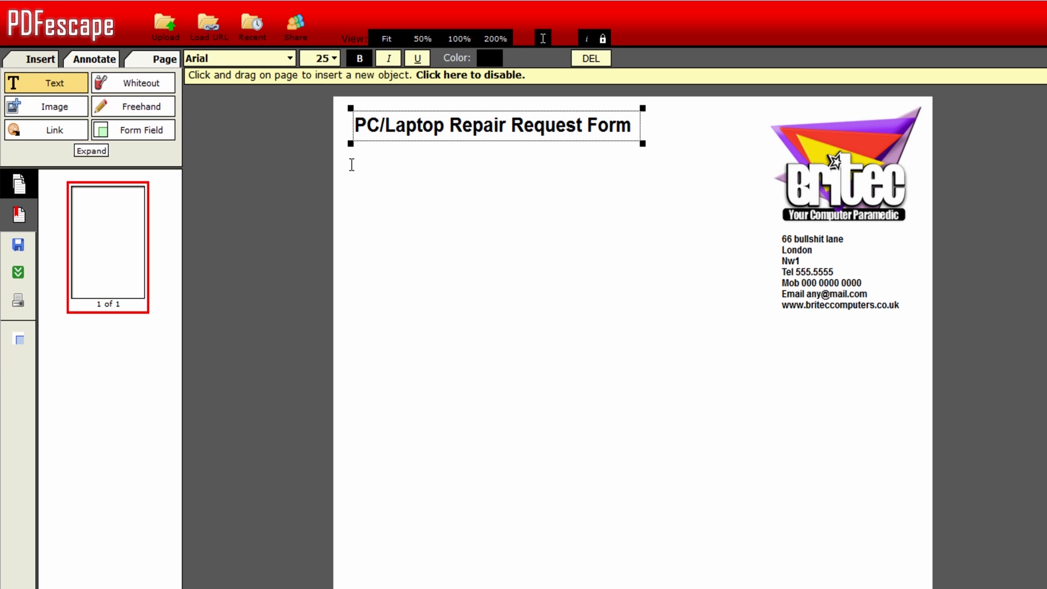
left_click_drag(356, 152, 657, 254)
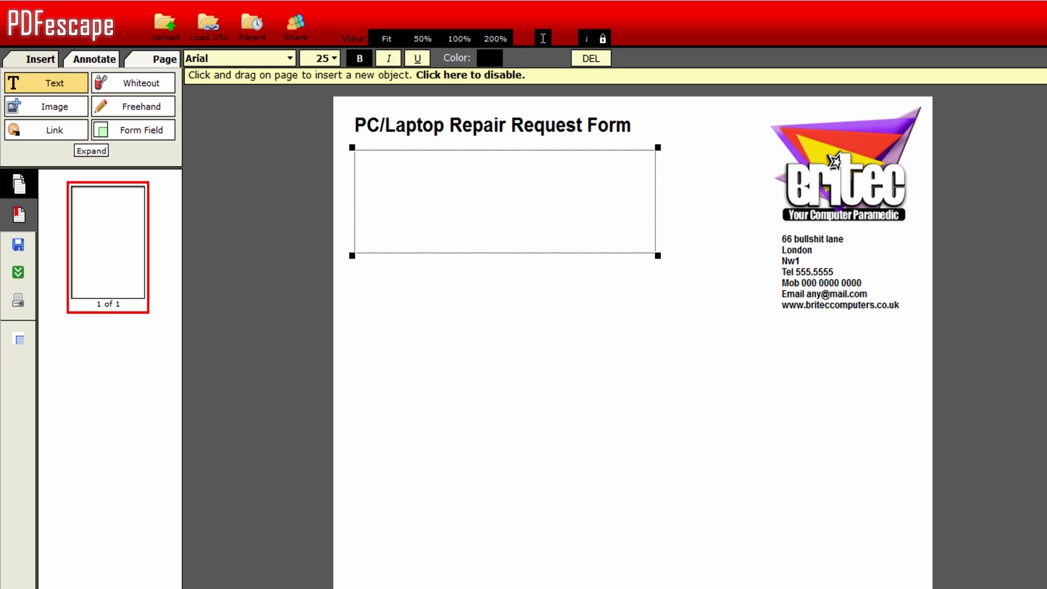
- Copy the 'PLEASE READ BEFORE TURNING IN YOUR SYSTEM' paragraph from Notepad
left_click(364, 586)
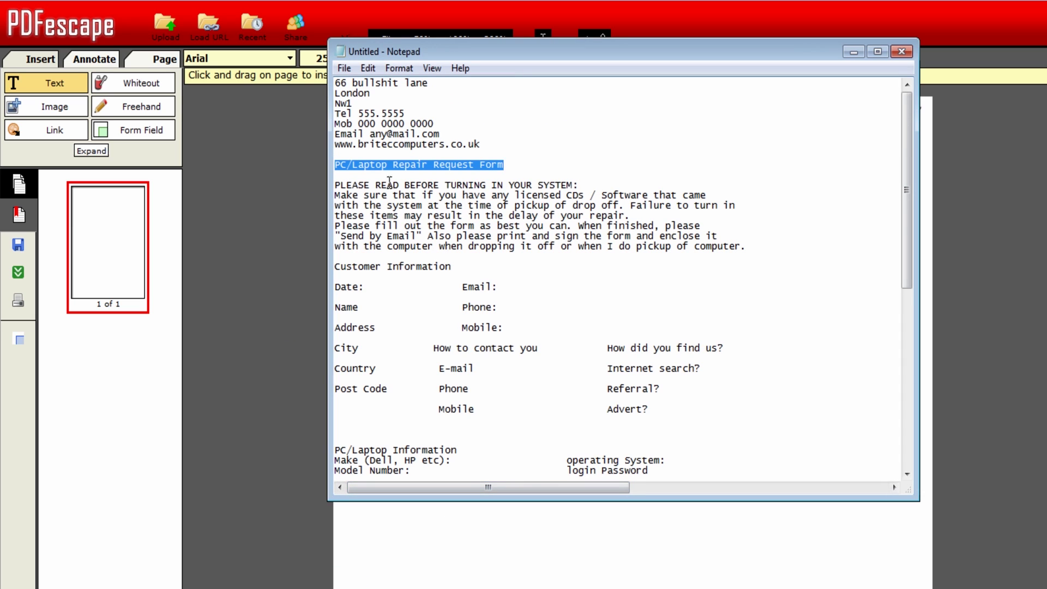
left_click_drag(336, 184, 653, 219)
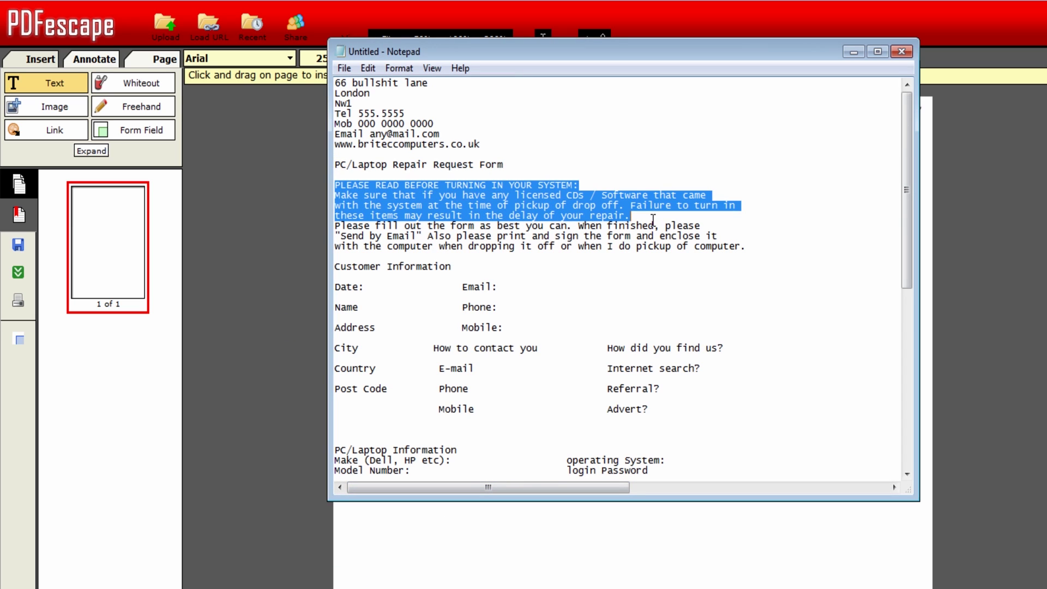
right_click(589, 203)
left_click(637, 256)
left_click(853, 52)
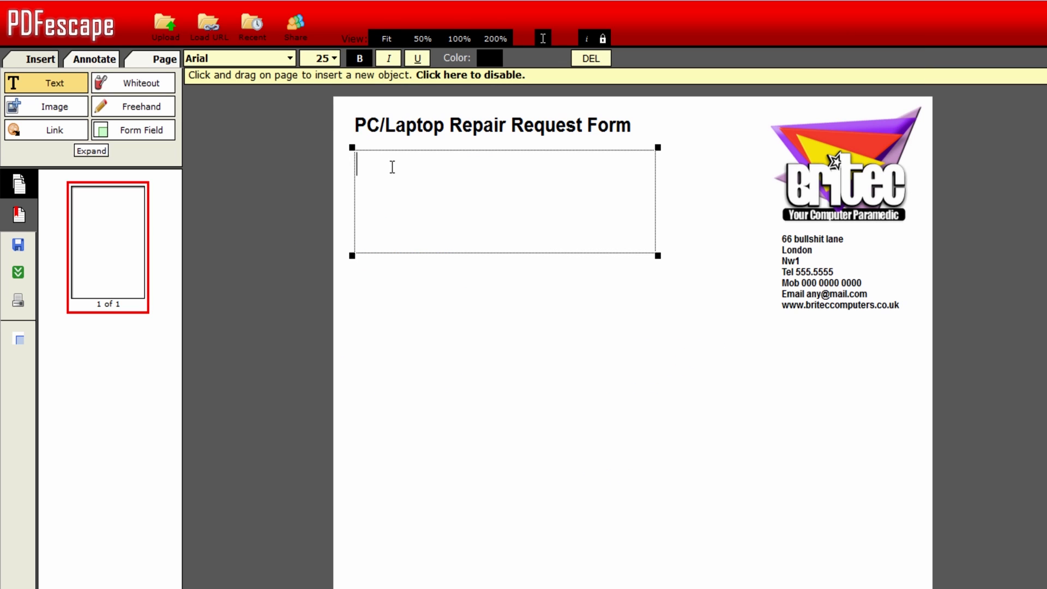
- Paste the notice at font size 12 into the box under the title and resize it to fit
left_click(334, 59)
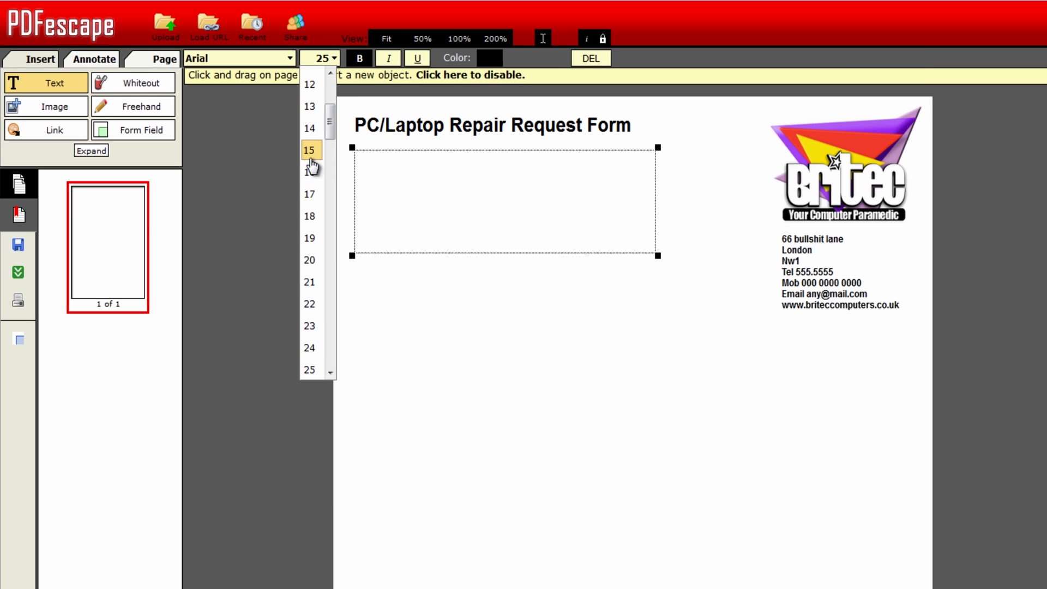
left_click(309, 85)
right_click(367, 159)
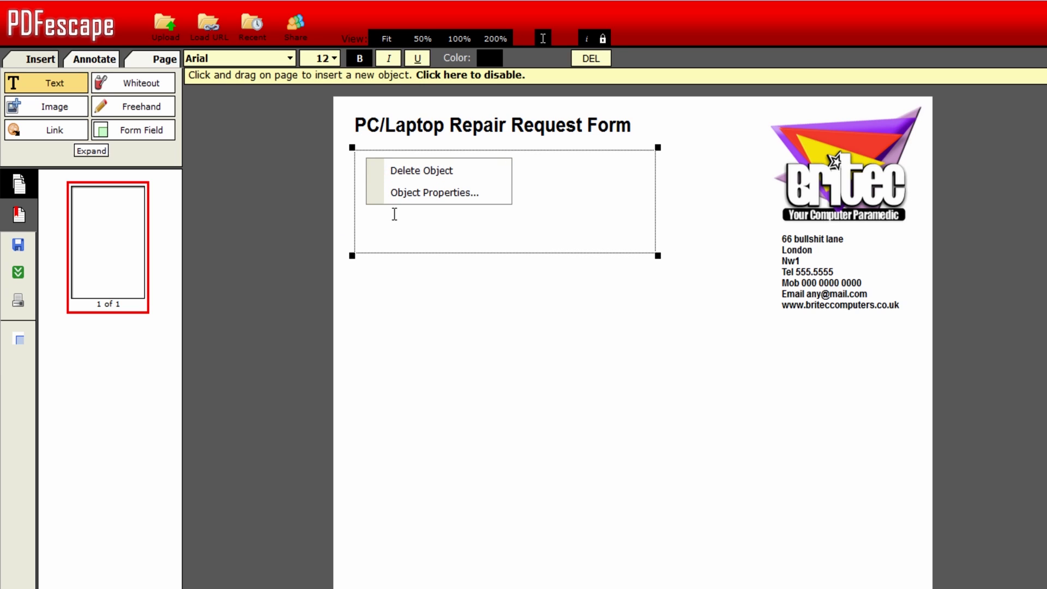
key("ctrl+v")
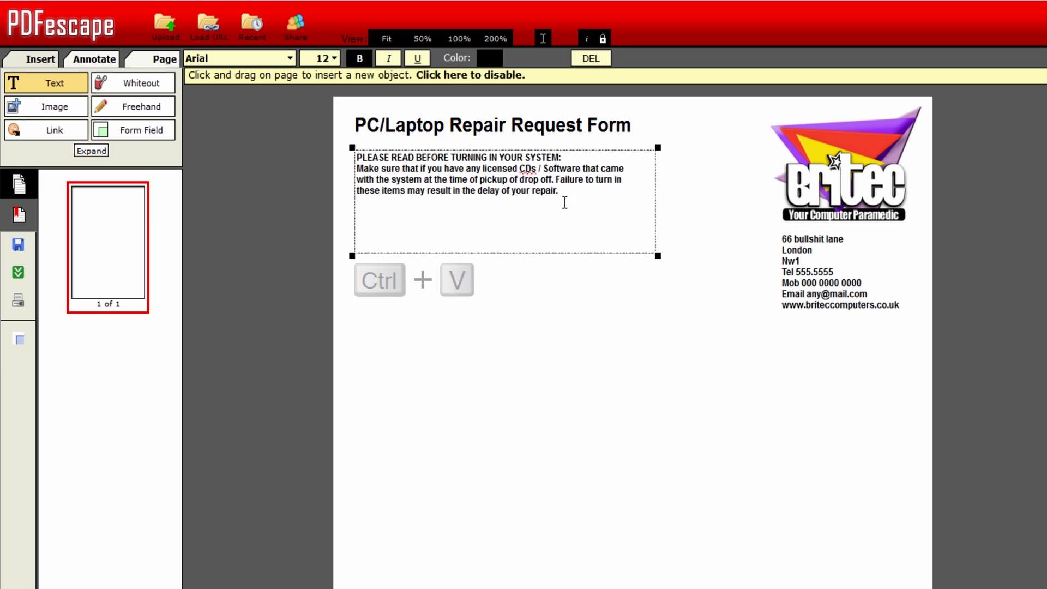
left_click(658, 256)
left_click_drag(658, 256, 642, 207)
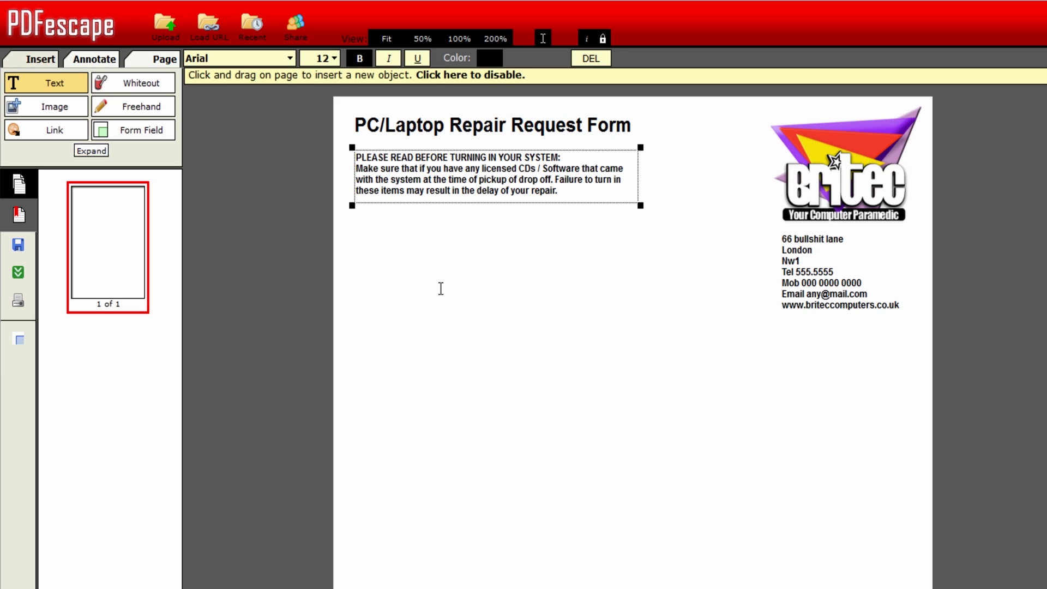
left_click(82, 83)
- Paste the 'Please fill out the form as best you can' paragraph below the notice and fit it
left_click_drag(353, 212, 639, 280)
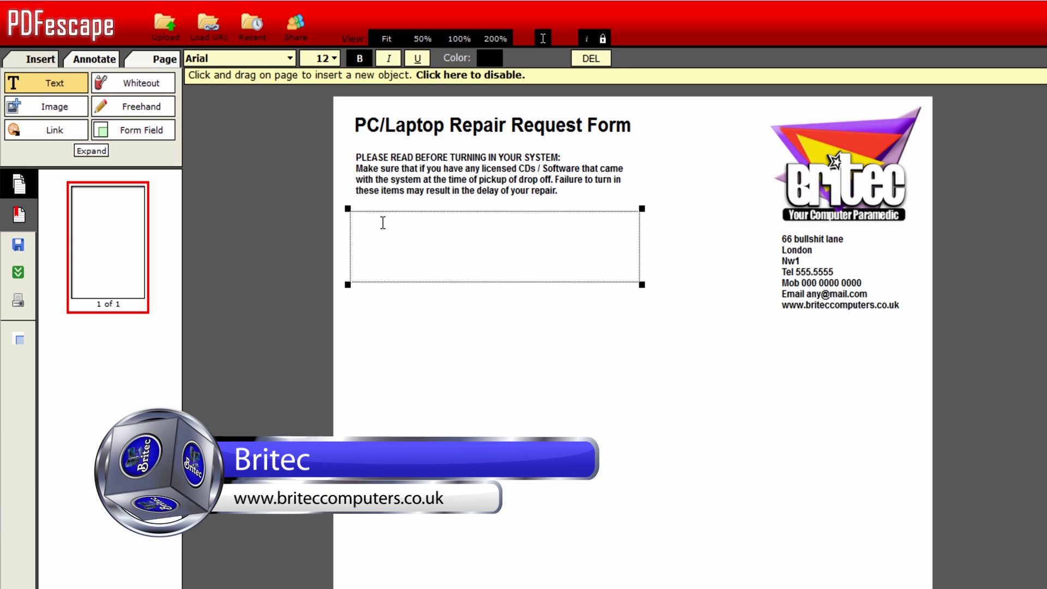
key("ctrl+v")
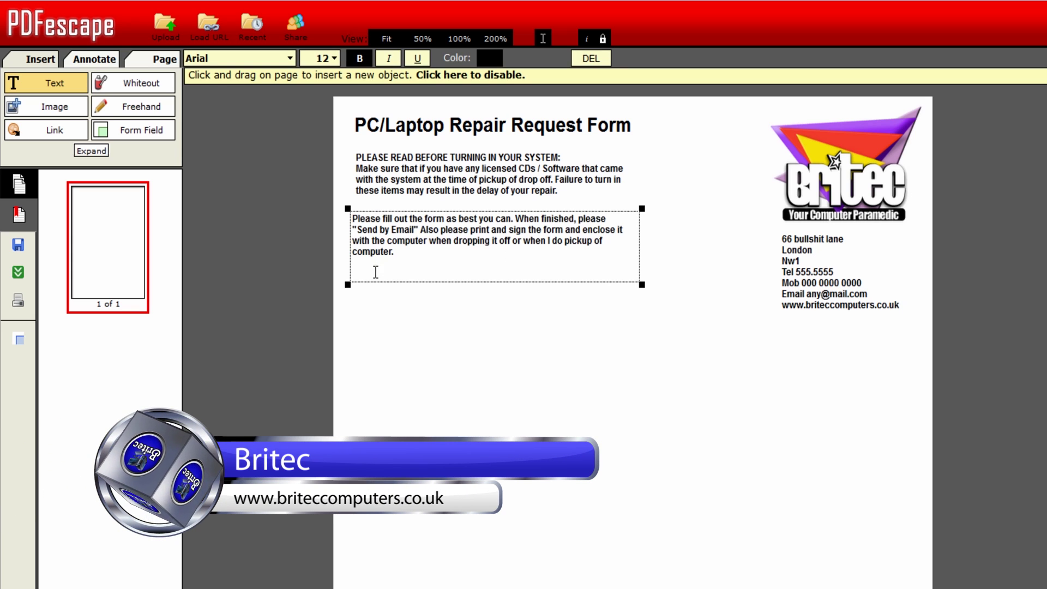
left_click_drag(641, 284, 632, 268)
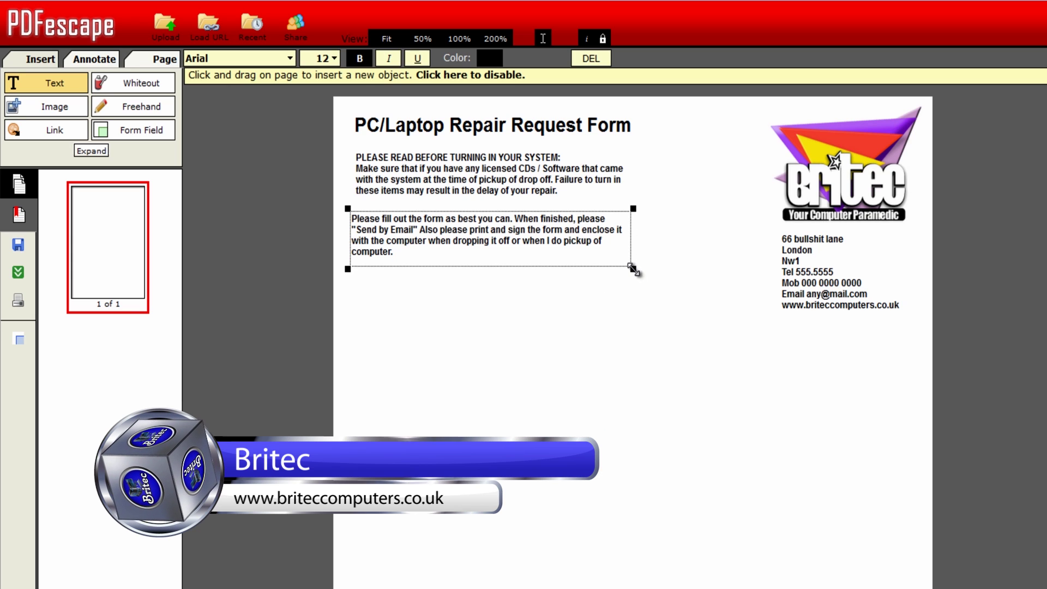
left_click_drag(419, 239, 424, 235)
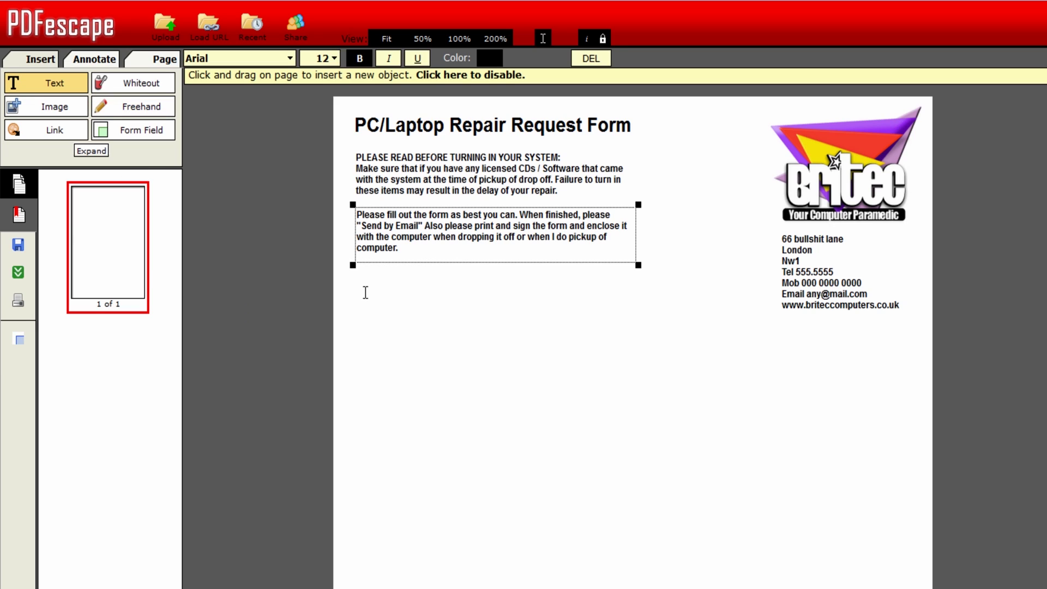
- Type 'Customer Information:' in a new text box at size 16 and shrink the box
left_click_drag(357, 284, 568, 322)
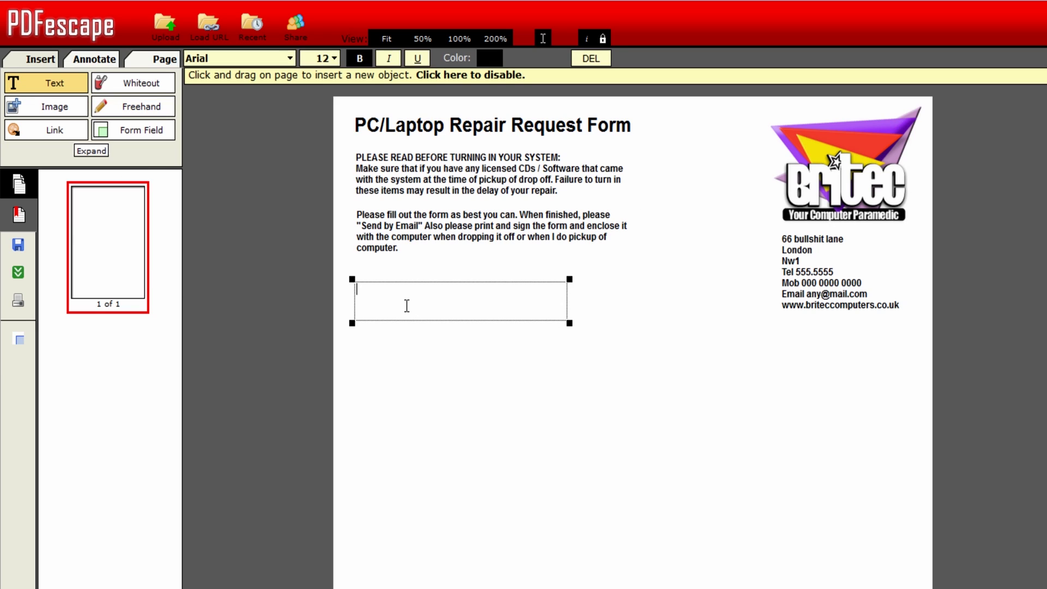
type("Customer Information")
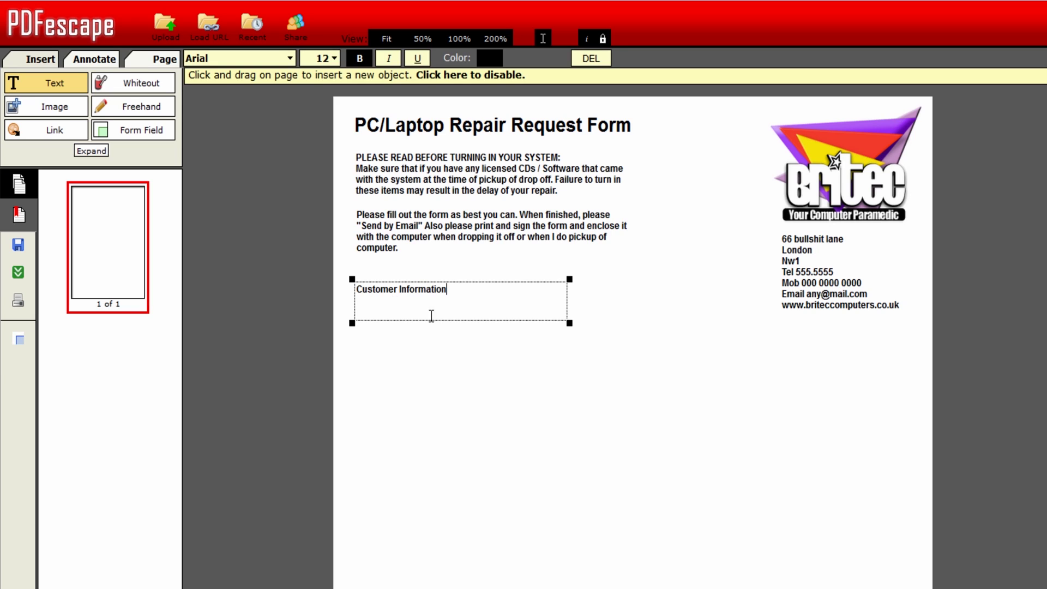
left_click_drag(448, 289, 353, 288)
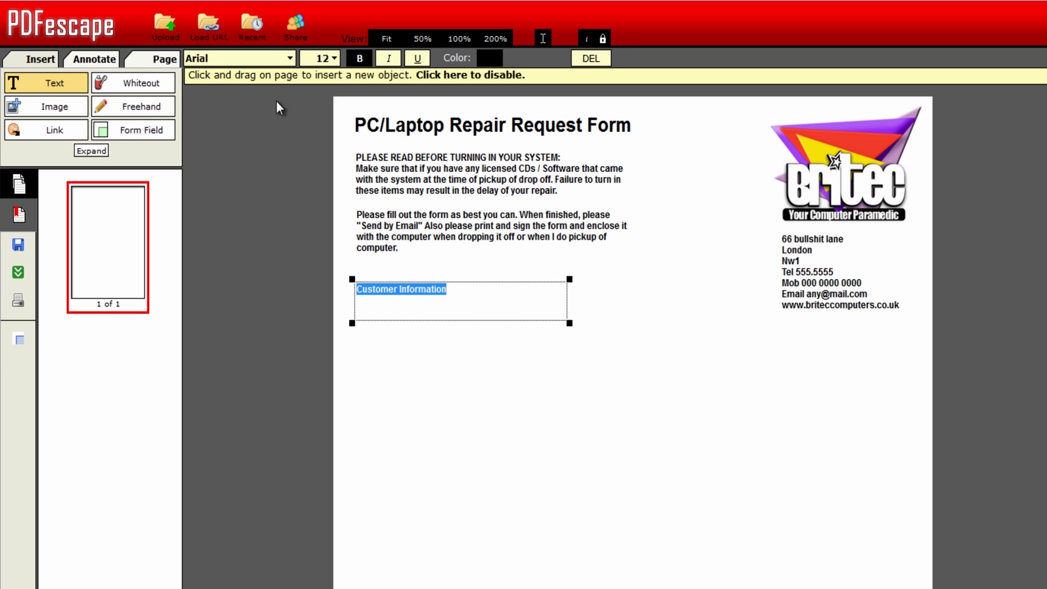
left_click(332, 59)
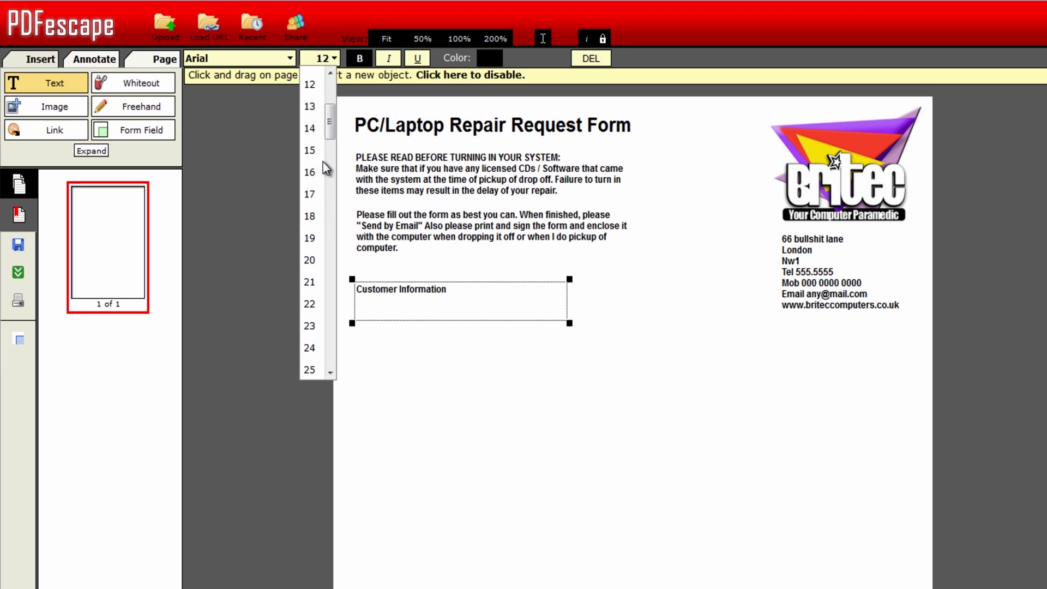
left_click(309, 172)
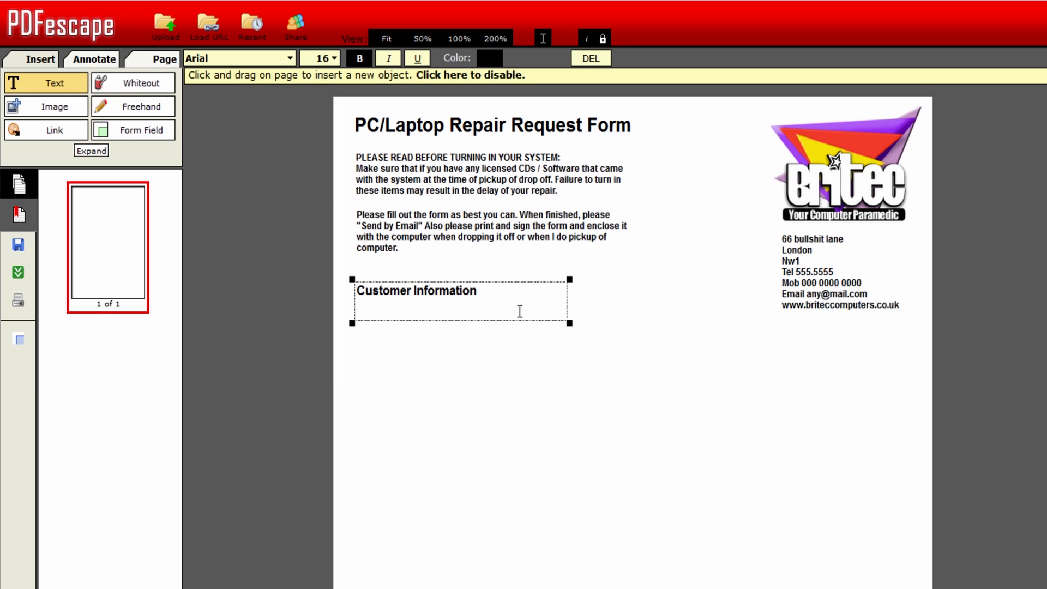
left_click_drag(569, 322, 494, 304)
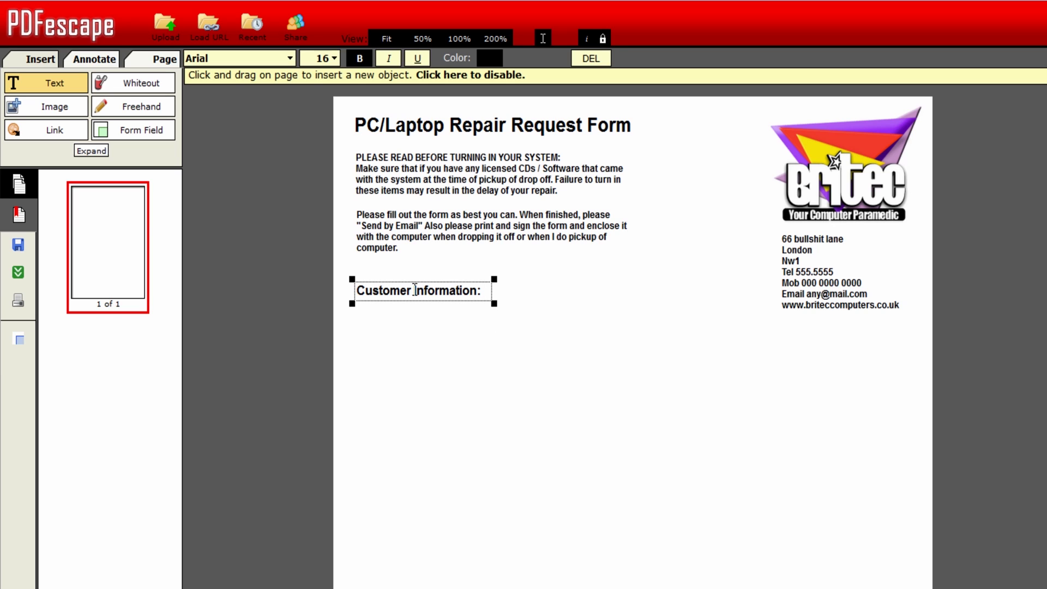
left_click(136, 131)
- Choose the Text field type and draw the first two fields under Customer Information:
left_click(570, 321)
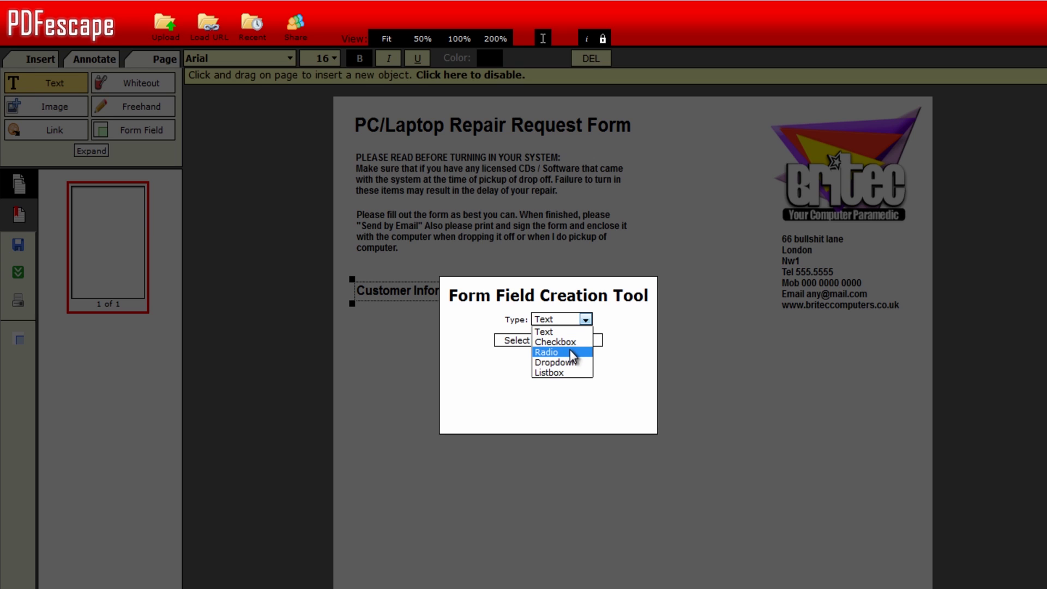
left_click(558, 331)
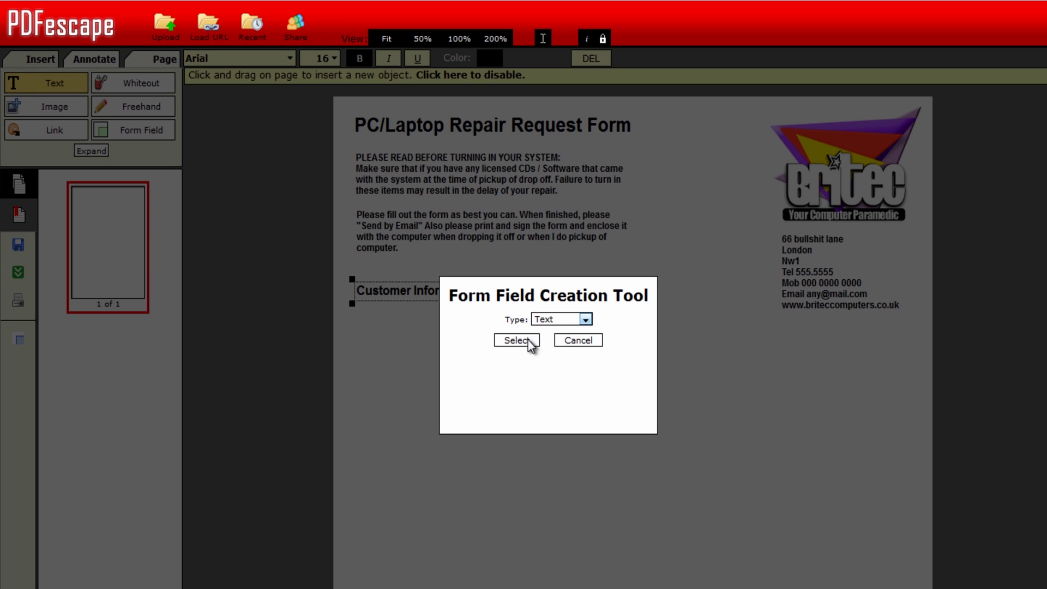
left_click(527, 340)
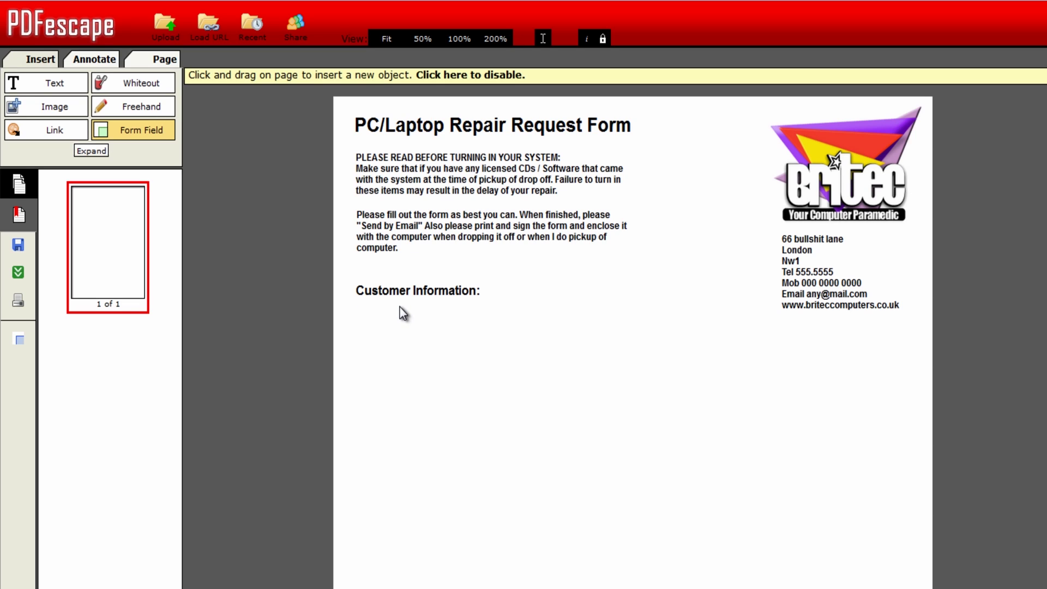
left_click_drag(400, 306, 619, 337)
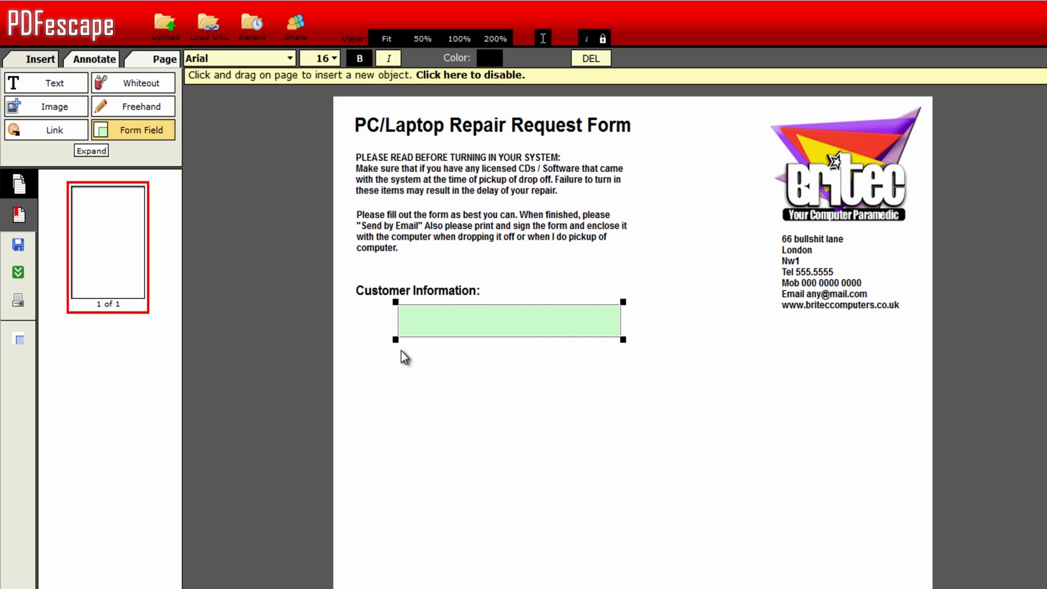
left_click_drag(398, 343, 619, 372)
mouse_move(398, 380)
left_mouse_down()
mouse_move(422, 388)
mouse_move(400, 376)
left_mouse_up()
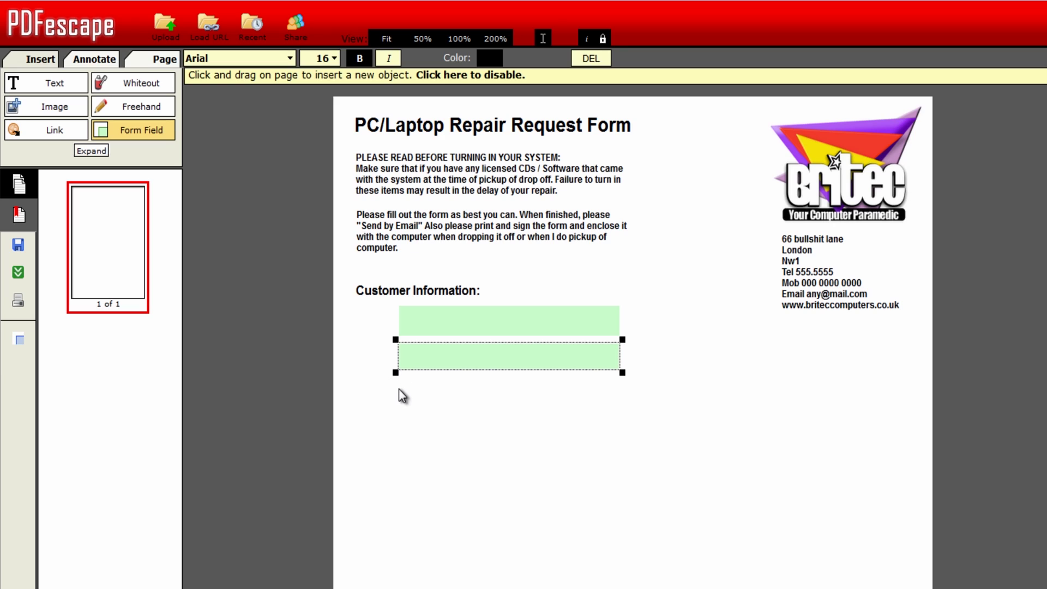
- Add the third and fourth text fields and resize them to line up with the others
left_click(401, 377)
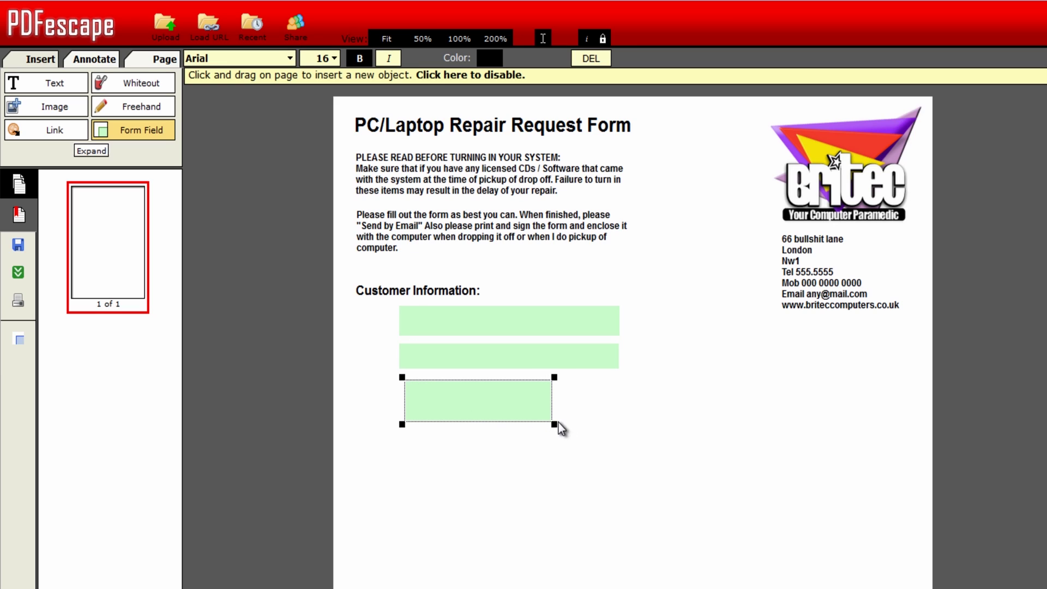
left_click_drag(554, 424, 622, 411)
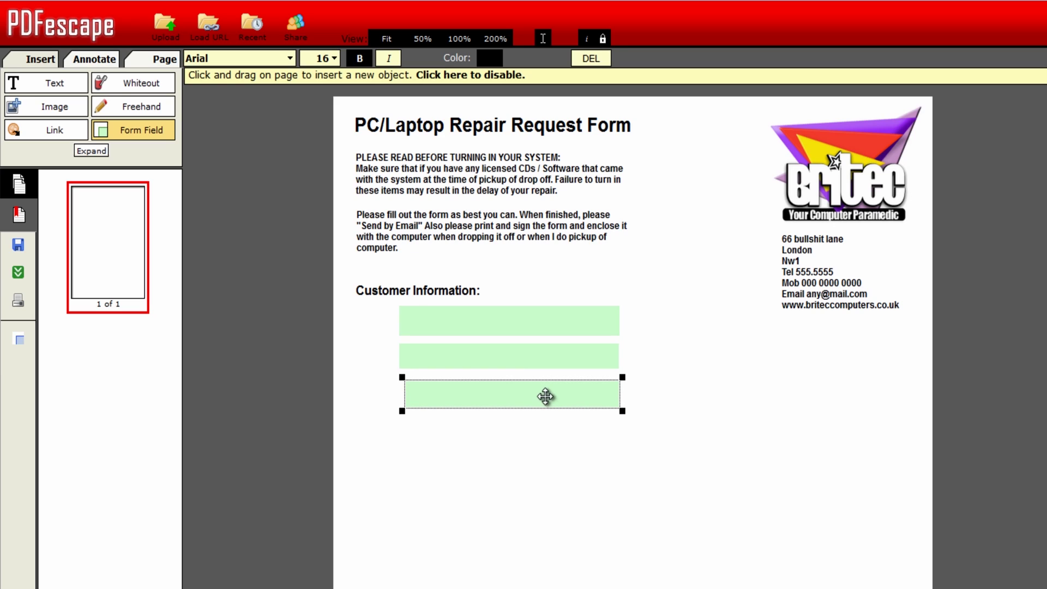
left_click_drag(544, 397, 543, 393)
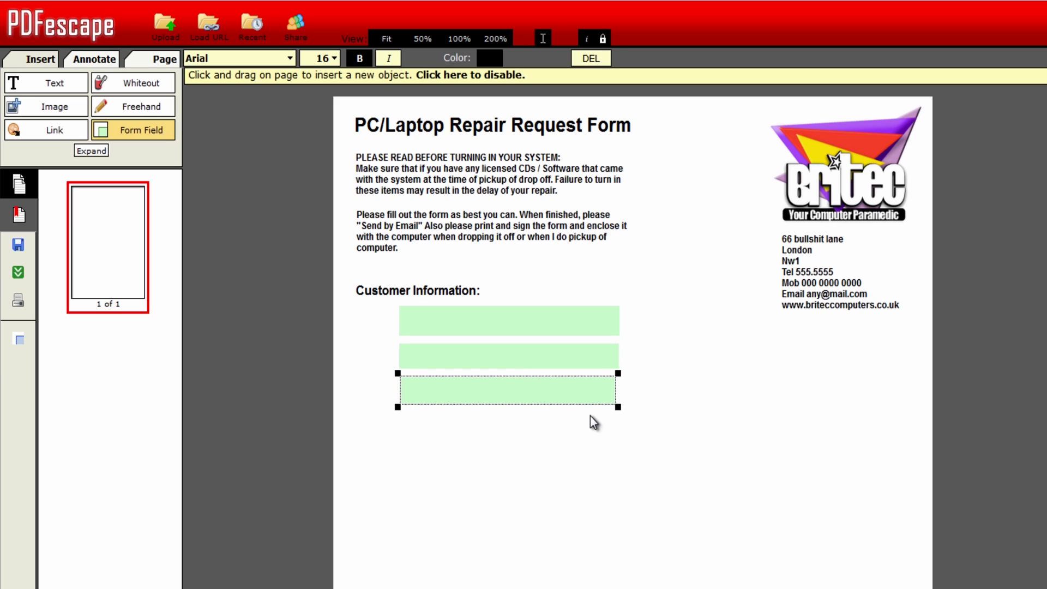
left_click_drag(618, 408, 620, 408)
left_click(403, 420)
left_click_drag(402, 419, 573, 426)
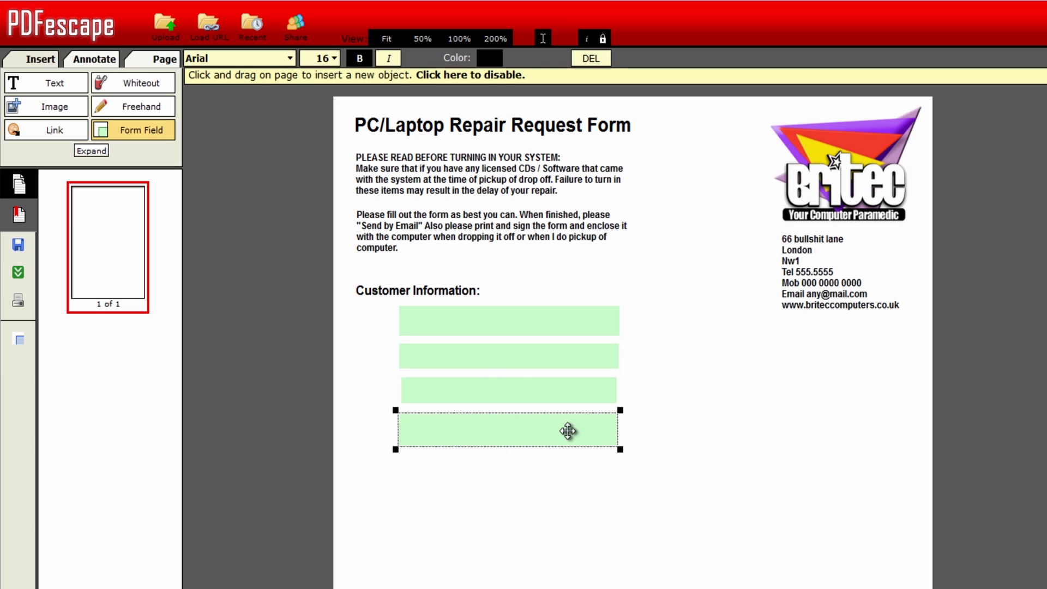
left_click(482, 383)
left_click_drag(398, 407, 395, 406)
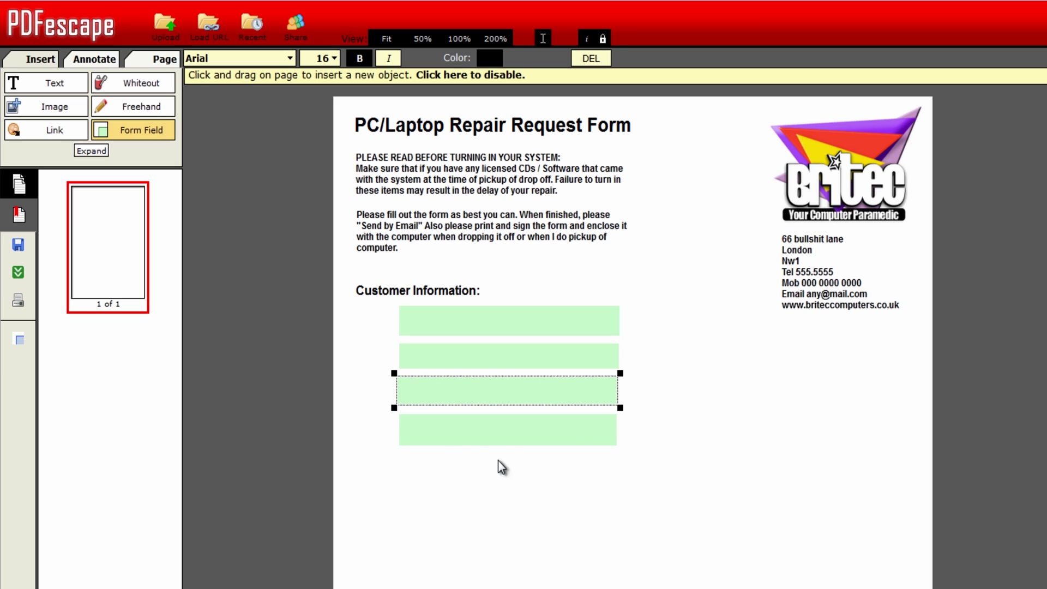
- Align the second field and add 'Date:' and 'Address:' labels beside the first and third fields
double_click(428, 359)
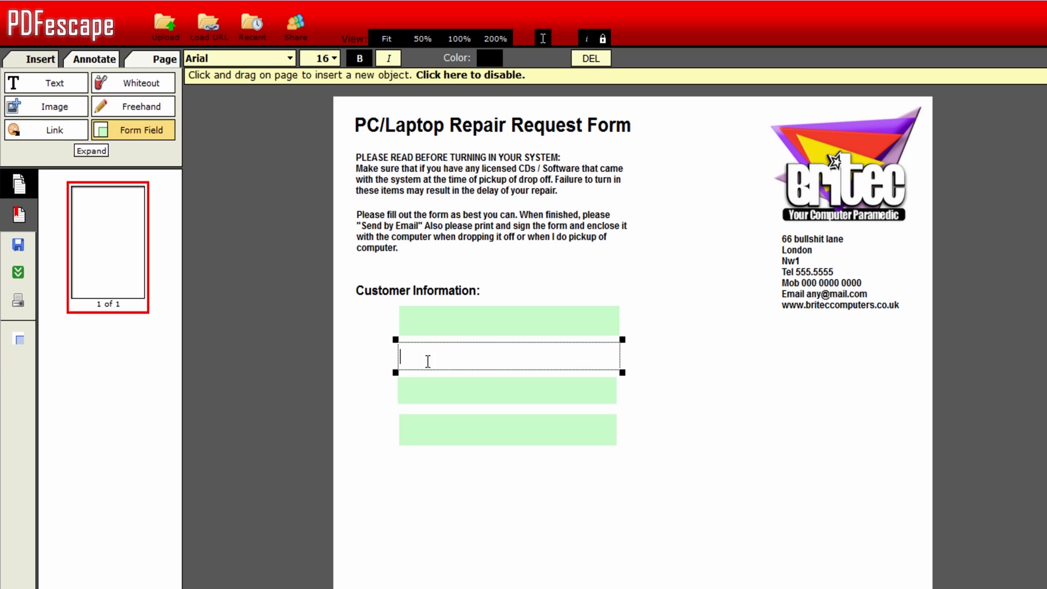
left_click_drag(393, 374, 396, 372)
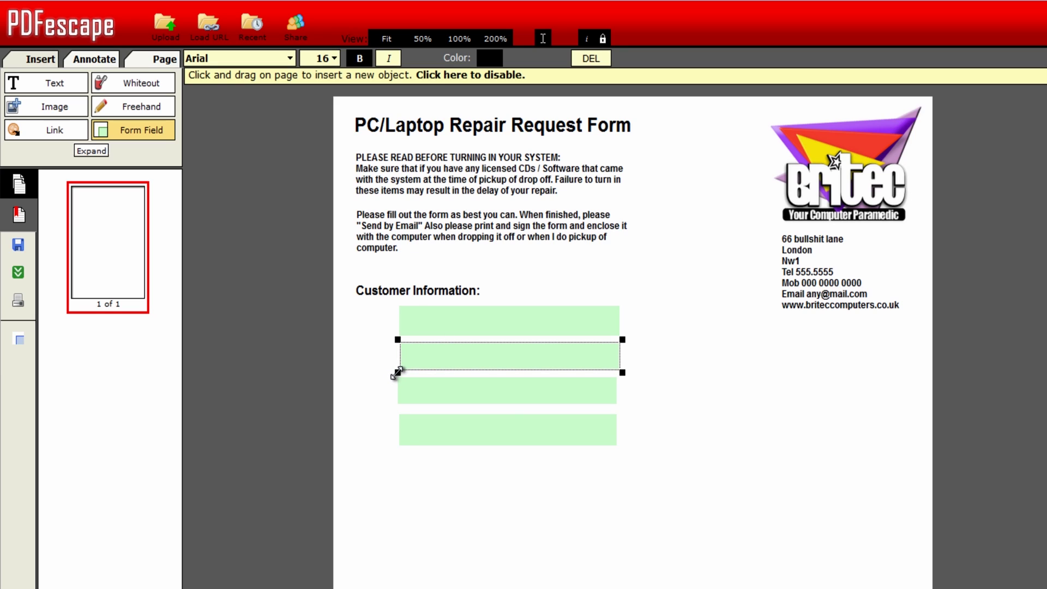
key("t")
left_click_drag(340, 306, 397, 338)
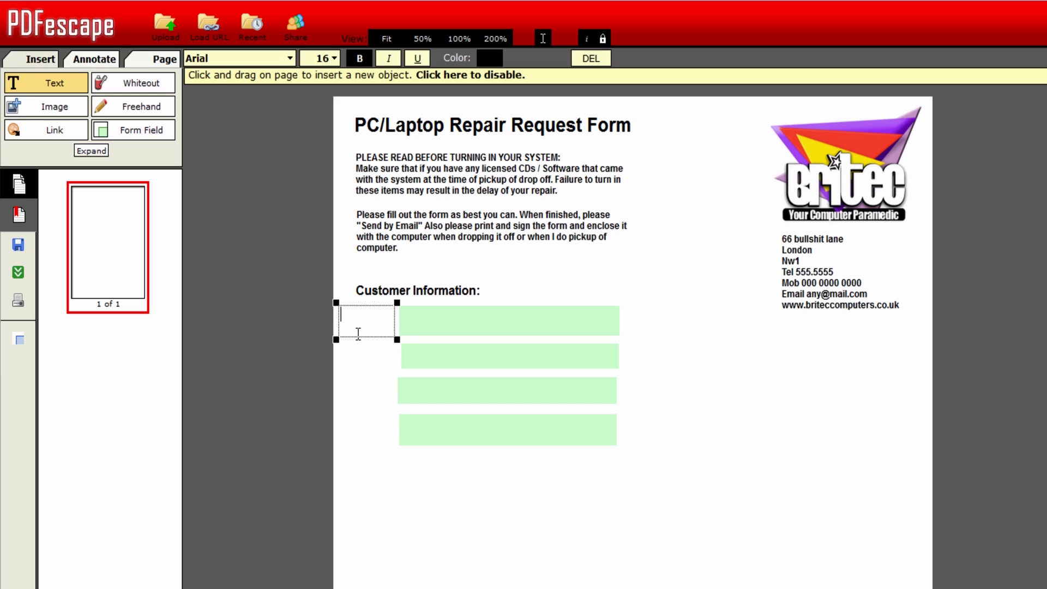
type("Date:")
left_click_drag(397, 339, 398, 373)
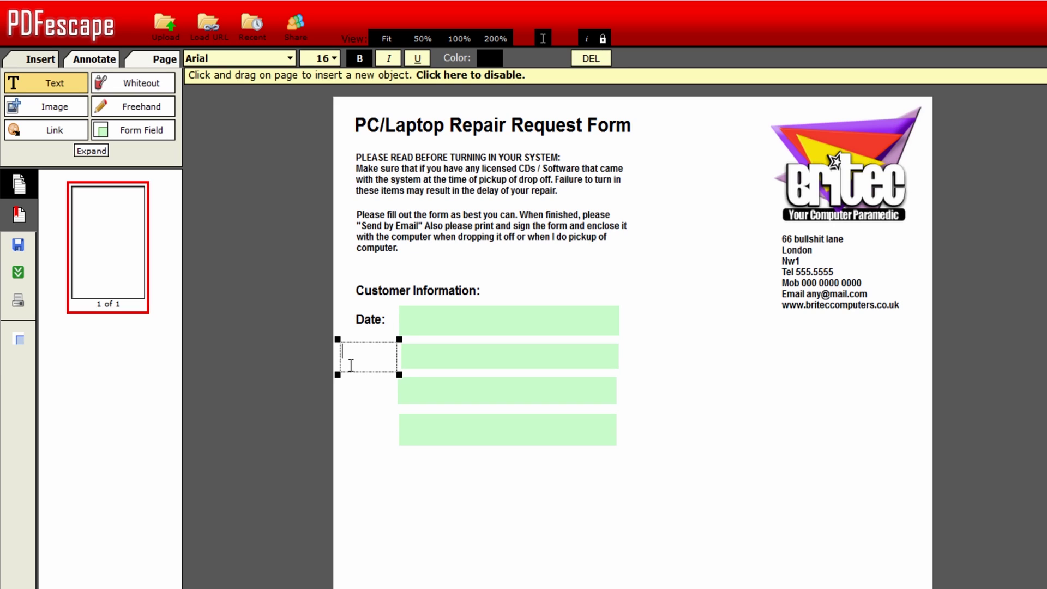
type("Address:")
left_click_drag(398, 374, 369, 356)
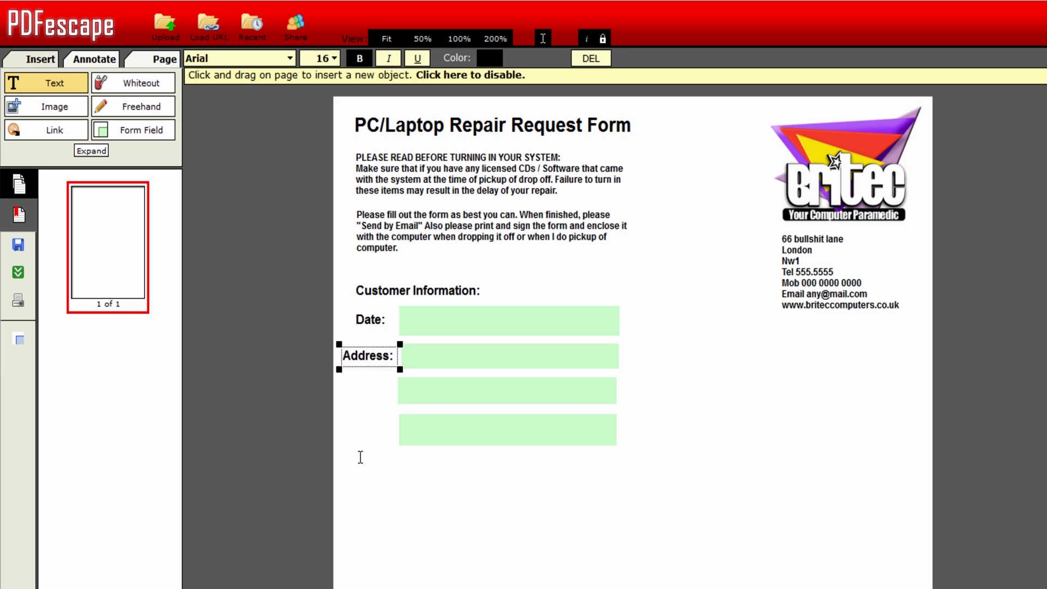
left_click_drag(368, 356, 366, 391)
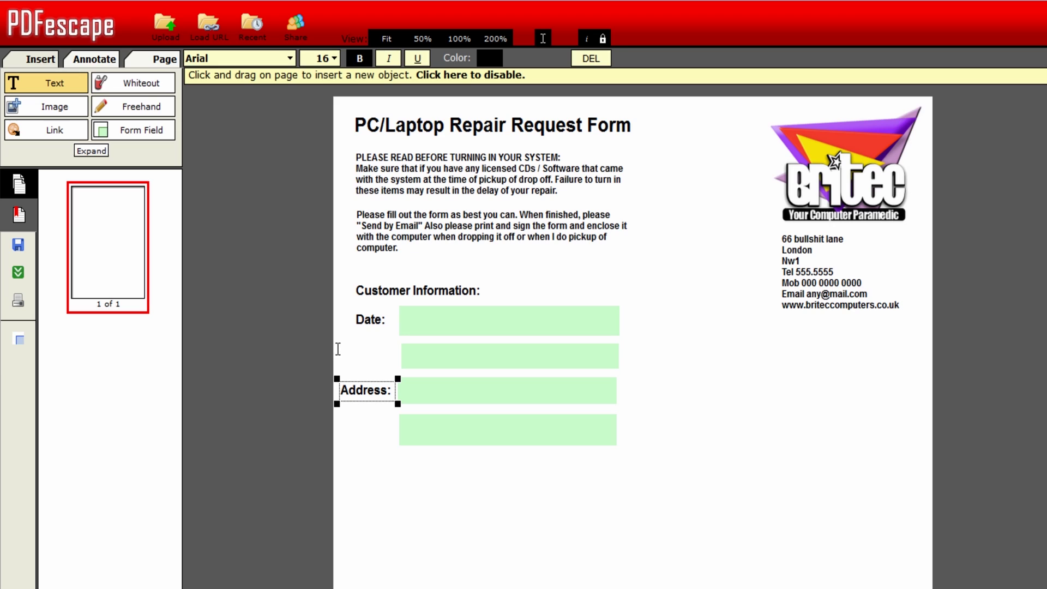
- Add the 'Name:' label beside the second field and fit its box
left_click_drag(338, 347, 399, 373)
type("Na")
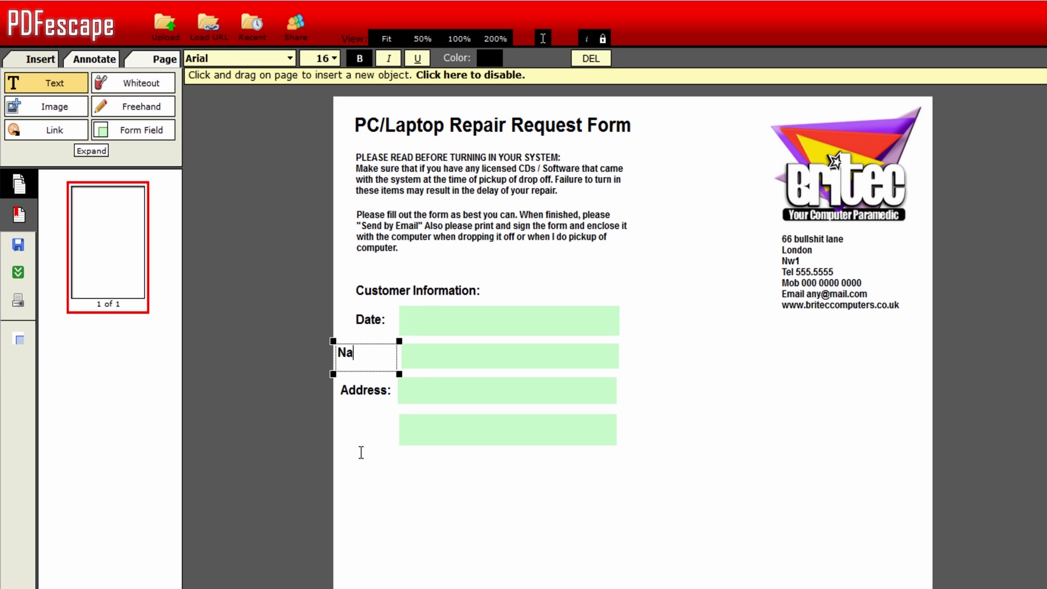
type("me:")
left_click_drag(399, 374, 377, 356)
left_click(374, 320)
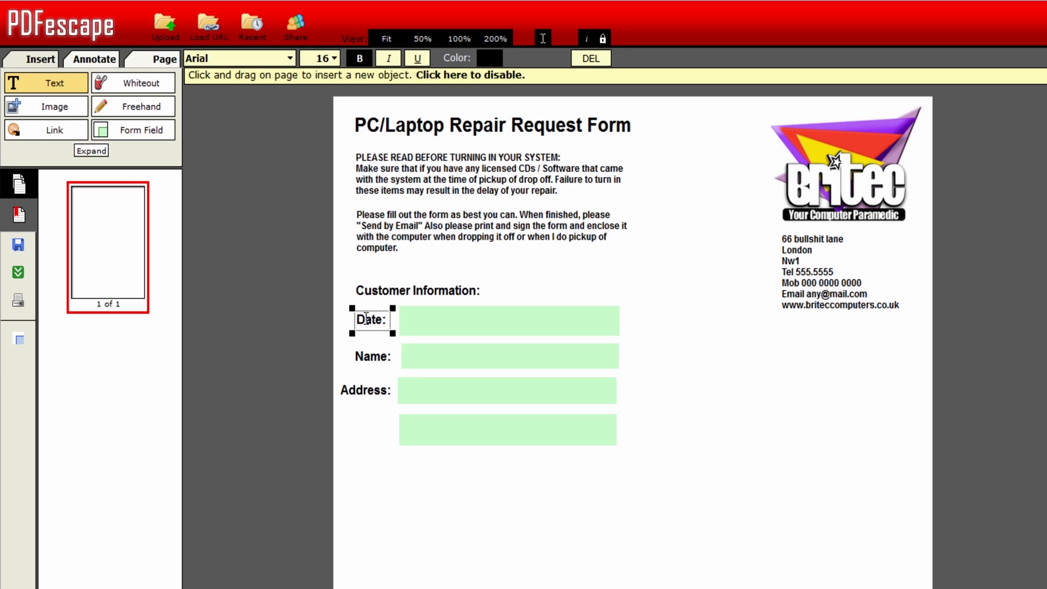
left_click(365, 319)
left_click(403, 431)
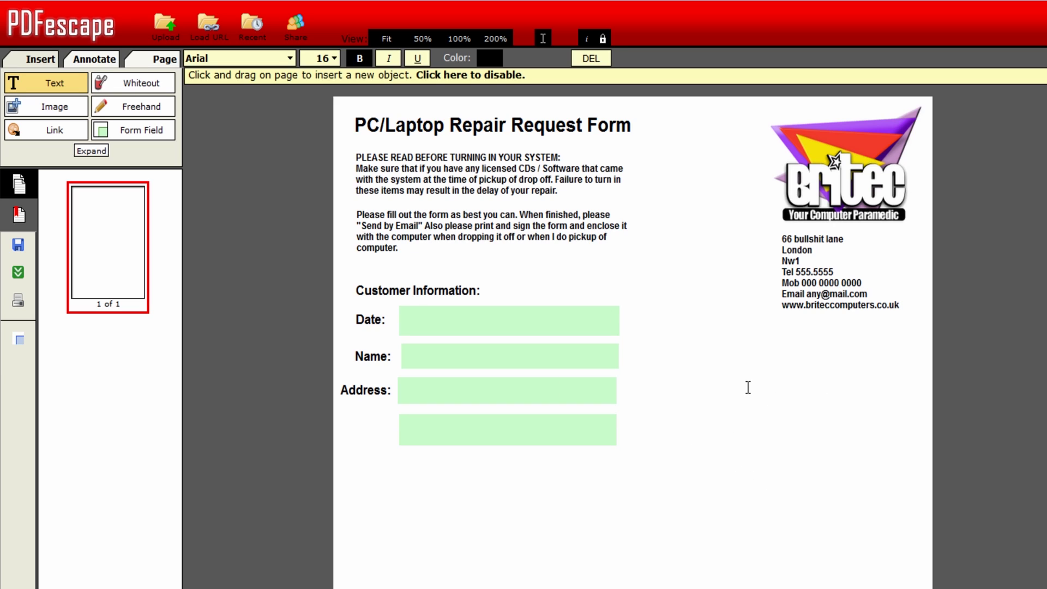
- Place three radio buttons in a neat column to the right of the Address fields
left_click(133, 136)
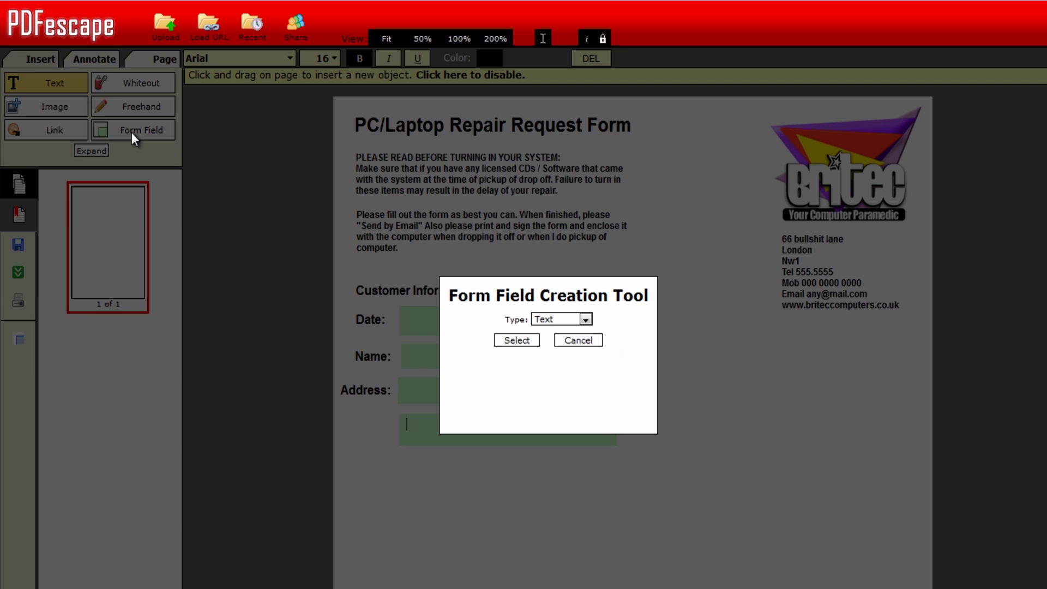
left_click(562, 320)
left_click(517, 343)
left_click(692, 388)
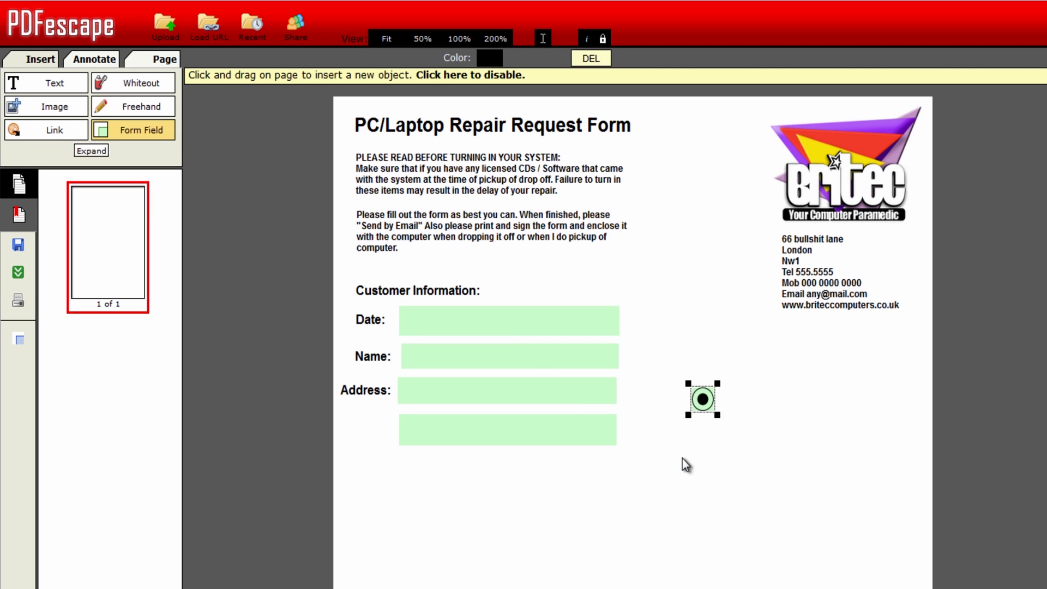
left_click(702, 440)
left_click(697, 485)
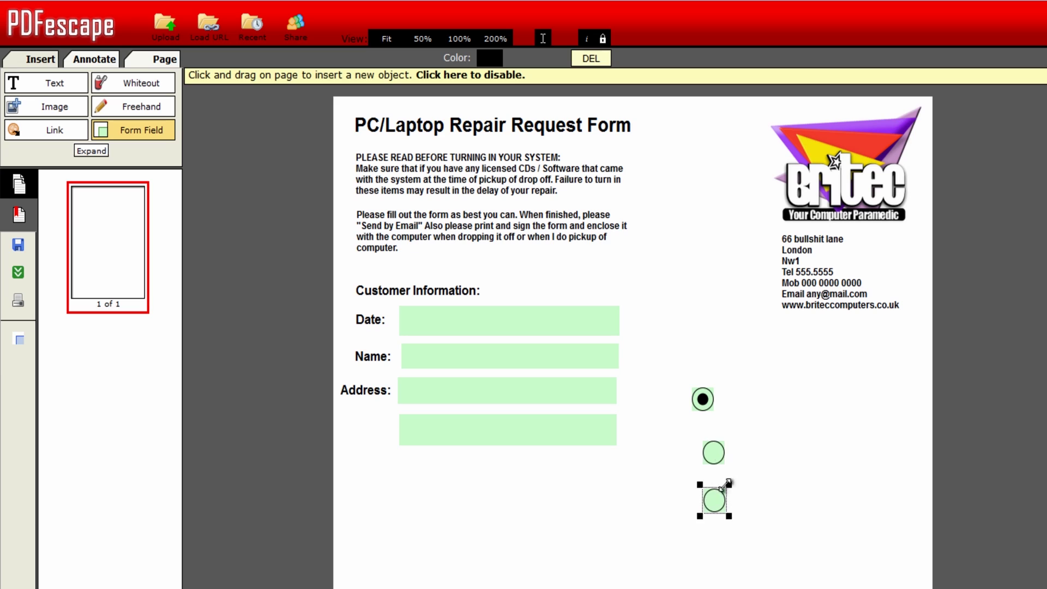
left_click_drag(711, 452, 698, 442)
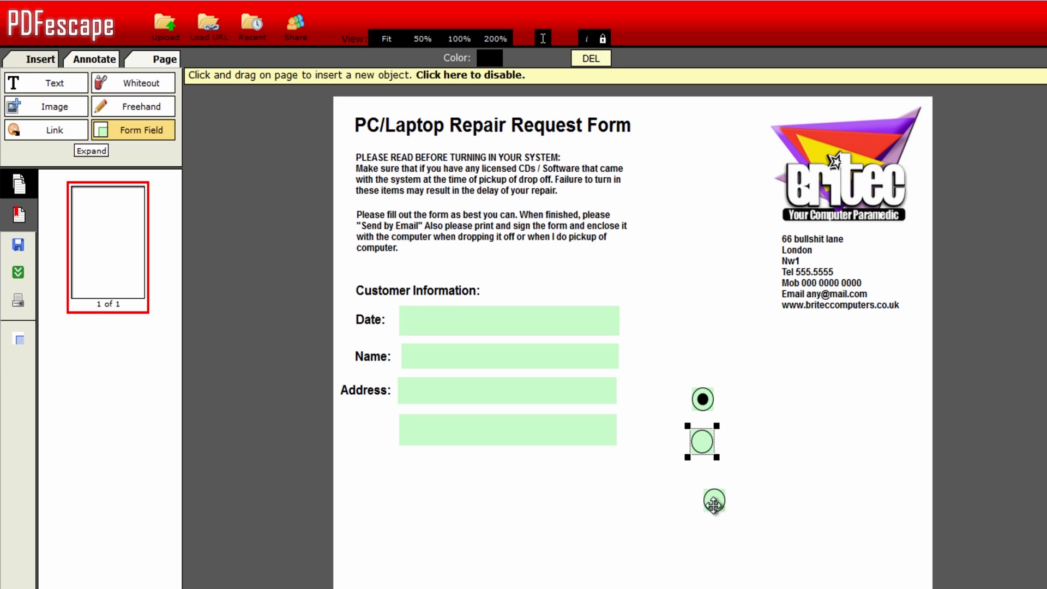
left_click_drag(714, 499, 702, 485)
- Keep the Circle check style in the top radio button's properties
right_click(706, 400)
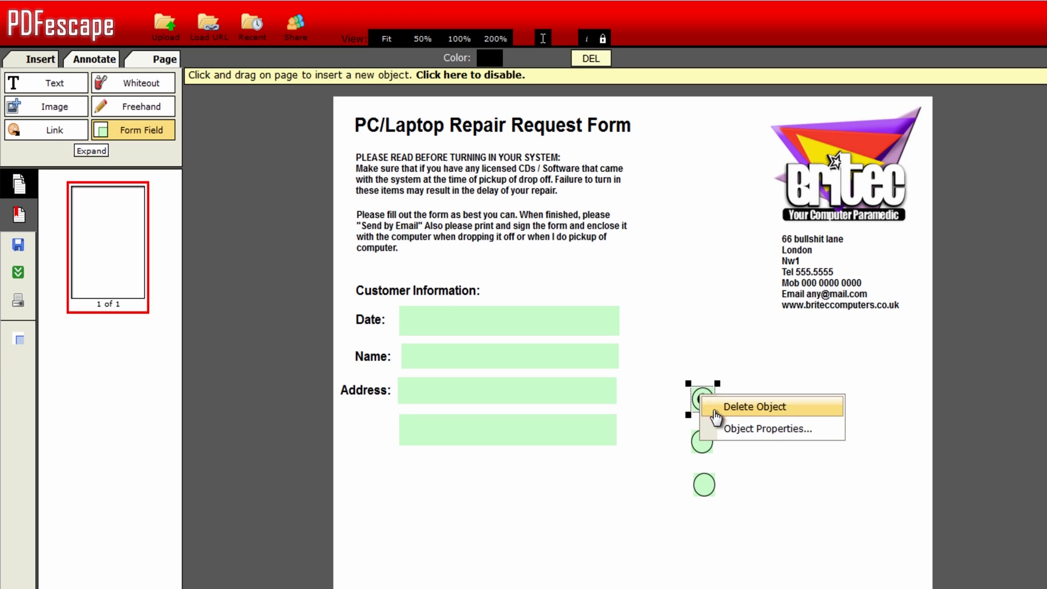
left_click(742, 428)
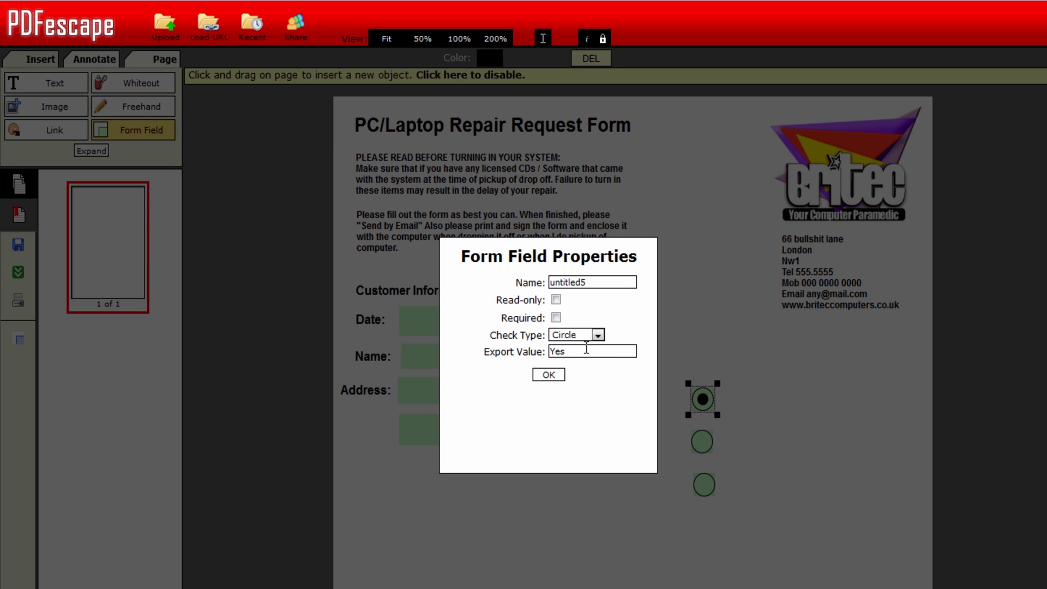
left_click(598, 334)
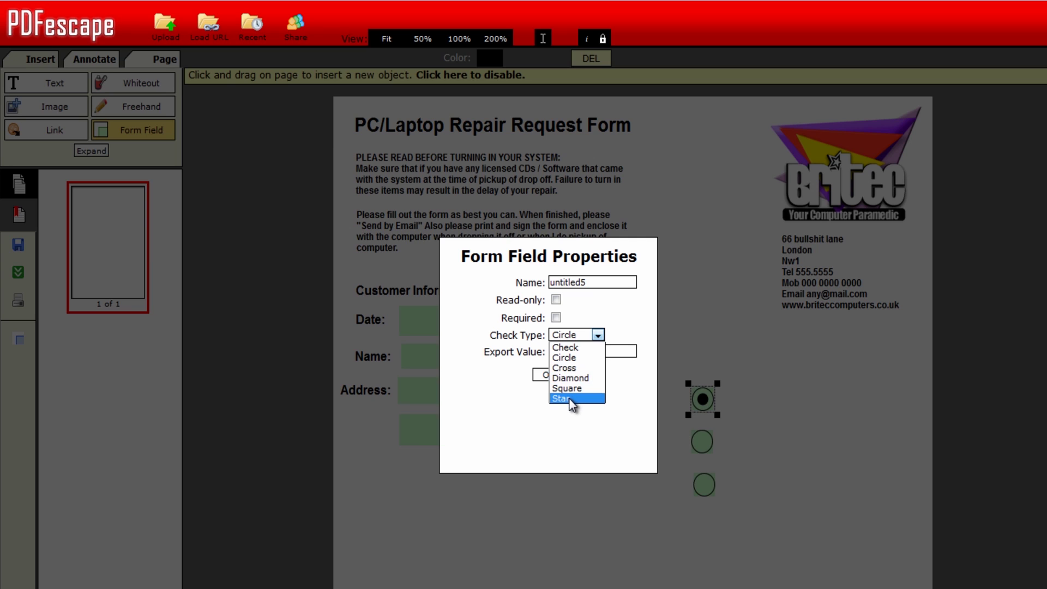
left_click(563, 357)
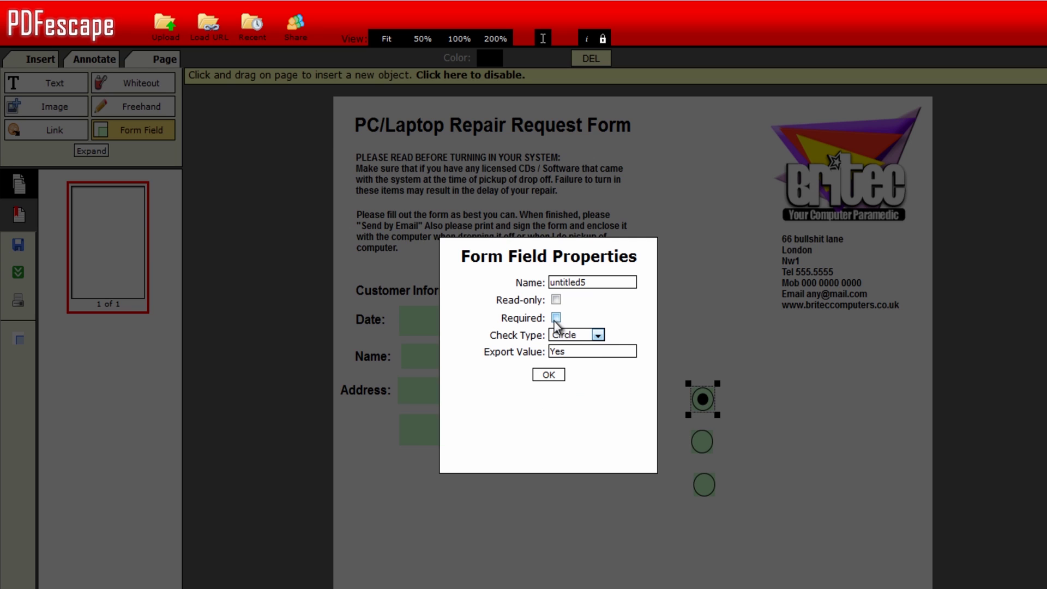
left_click(548, 375)
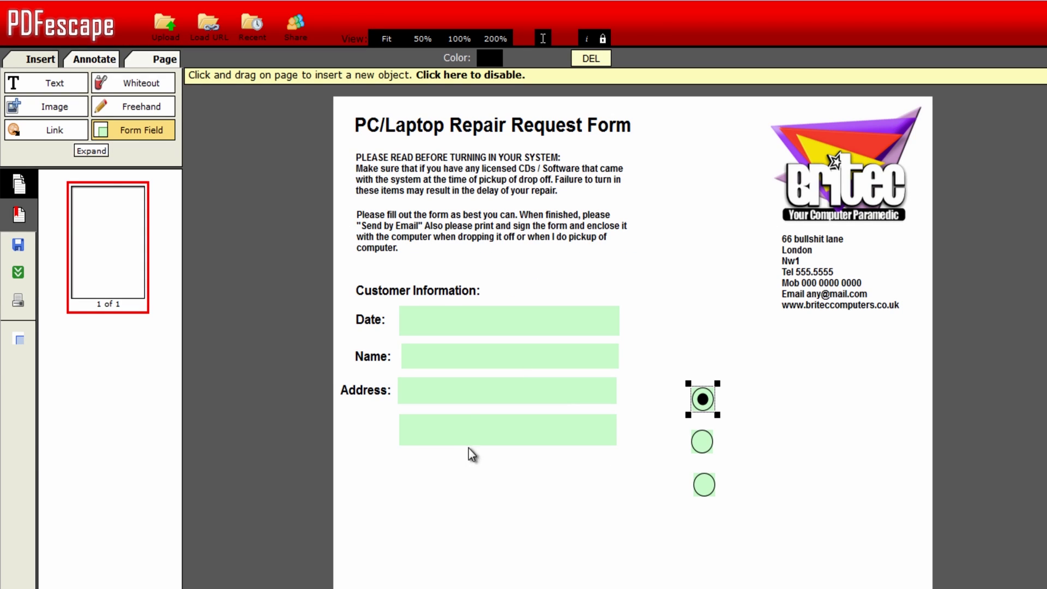
left_click(143, 131)
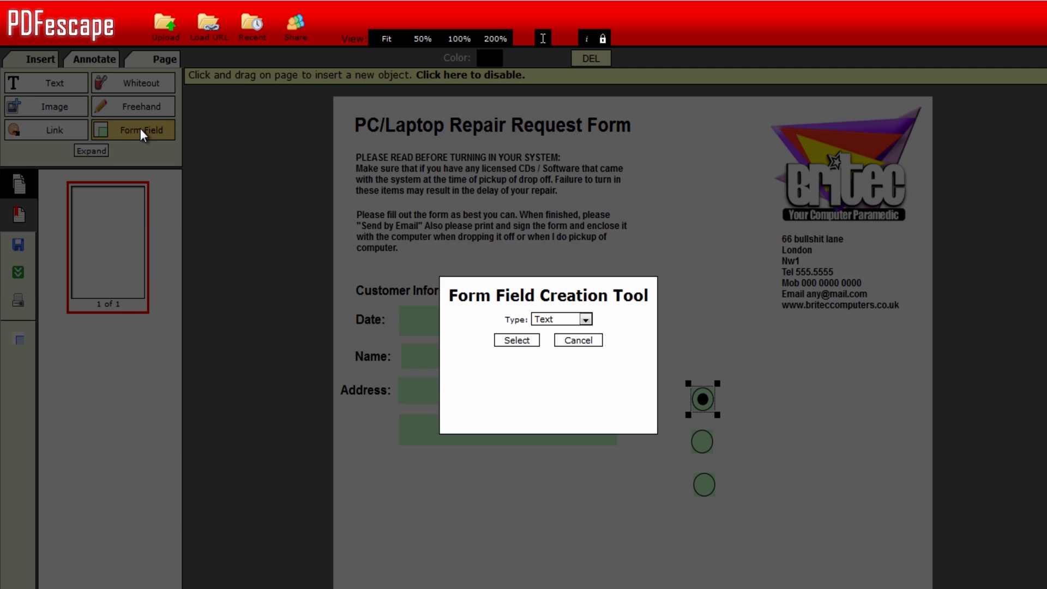
left_click(559, 319)
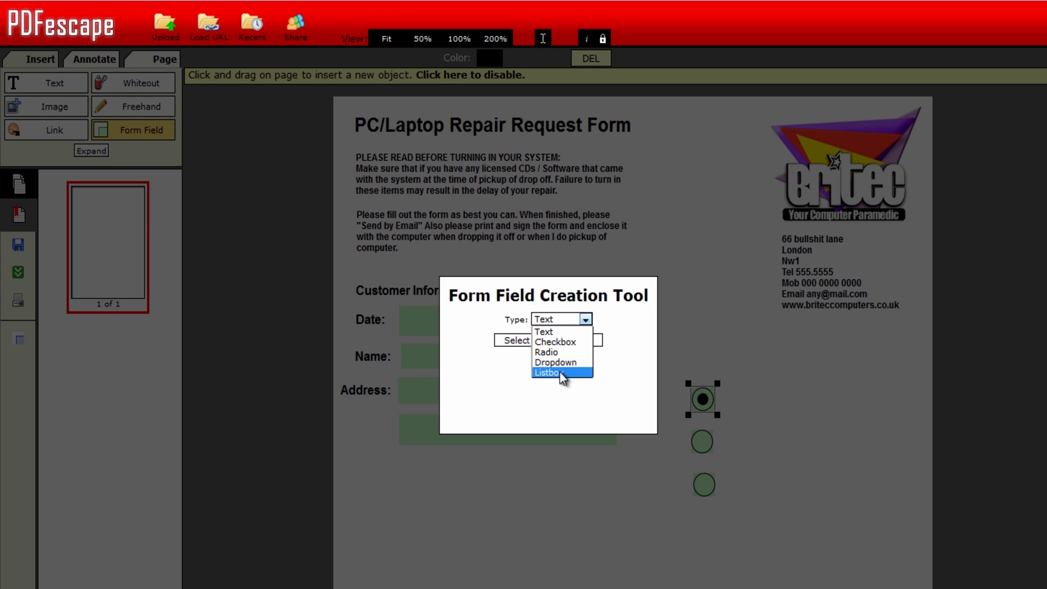
left_click(553, 334)
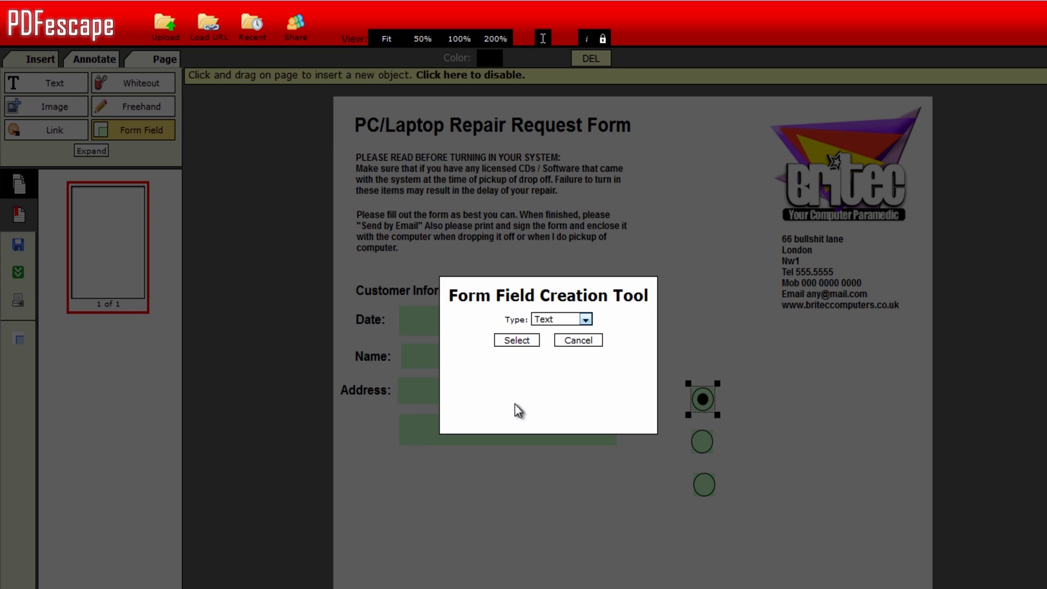
left_click(508, 342)
right_click(464, 424)
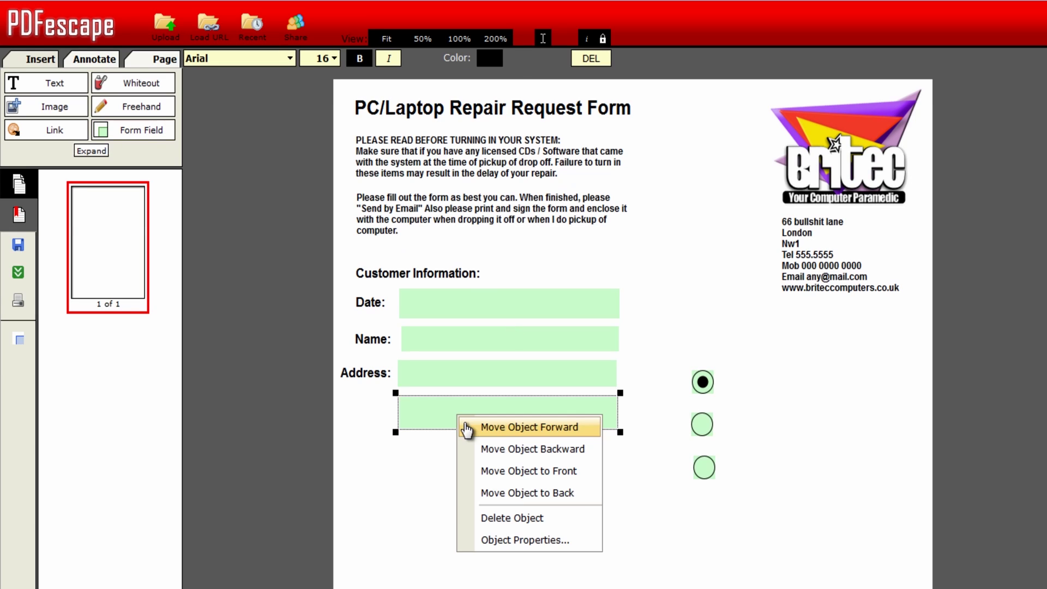
left_click(502, 539)
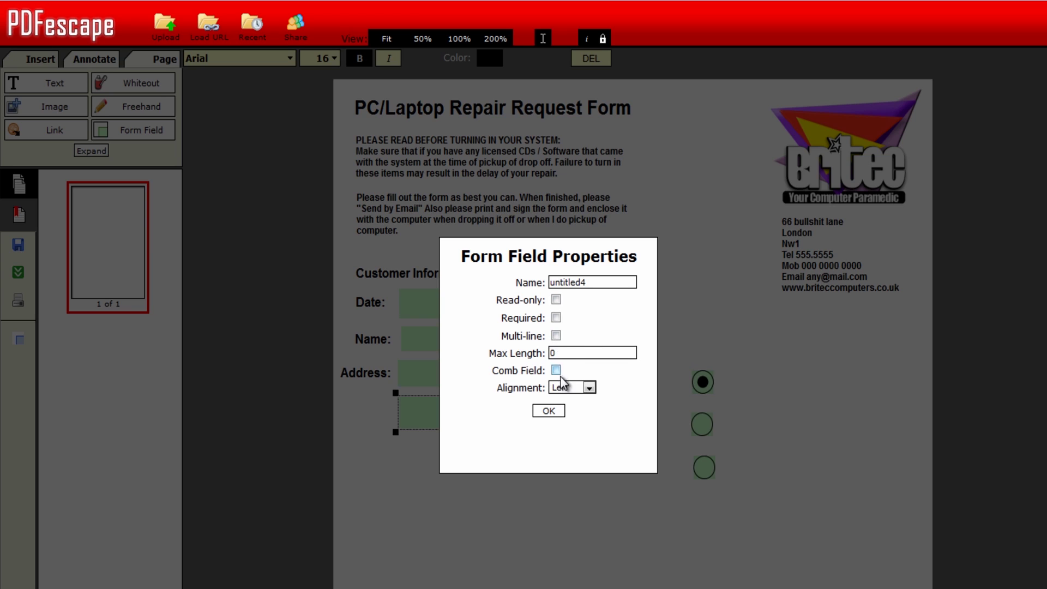
left_click(548, 411)
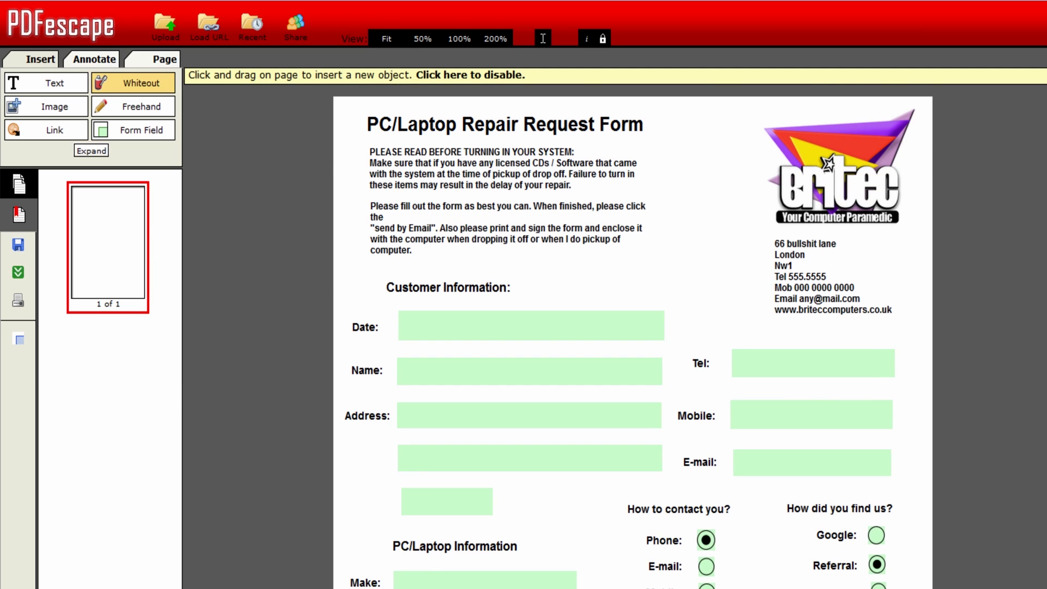
scroll(633, 336, "down", 5)
scroll(633, 336, "up", 2)
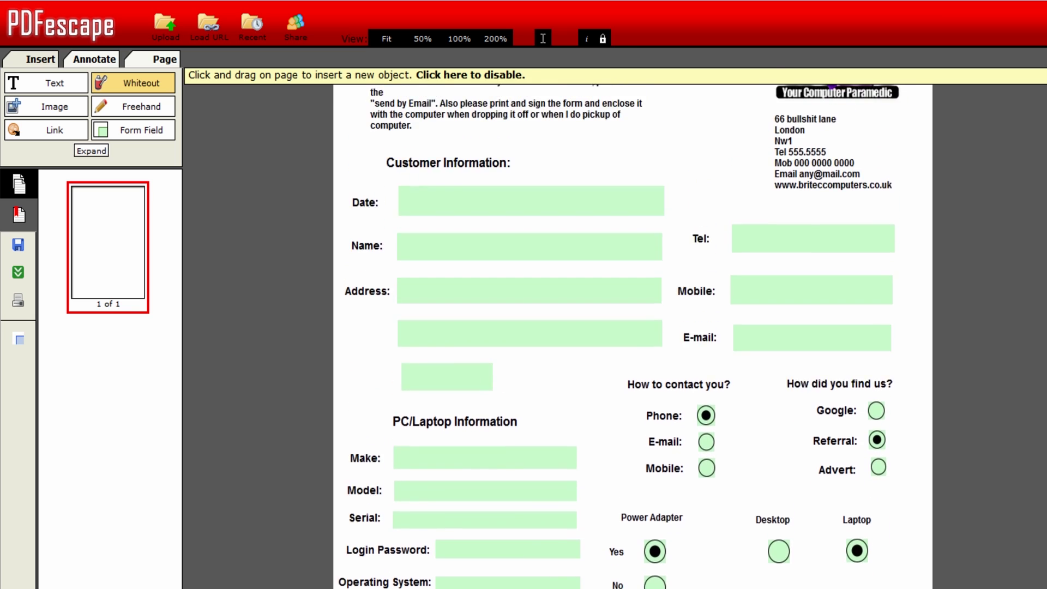
scroll(632, 336, "up", 3)
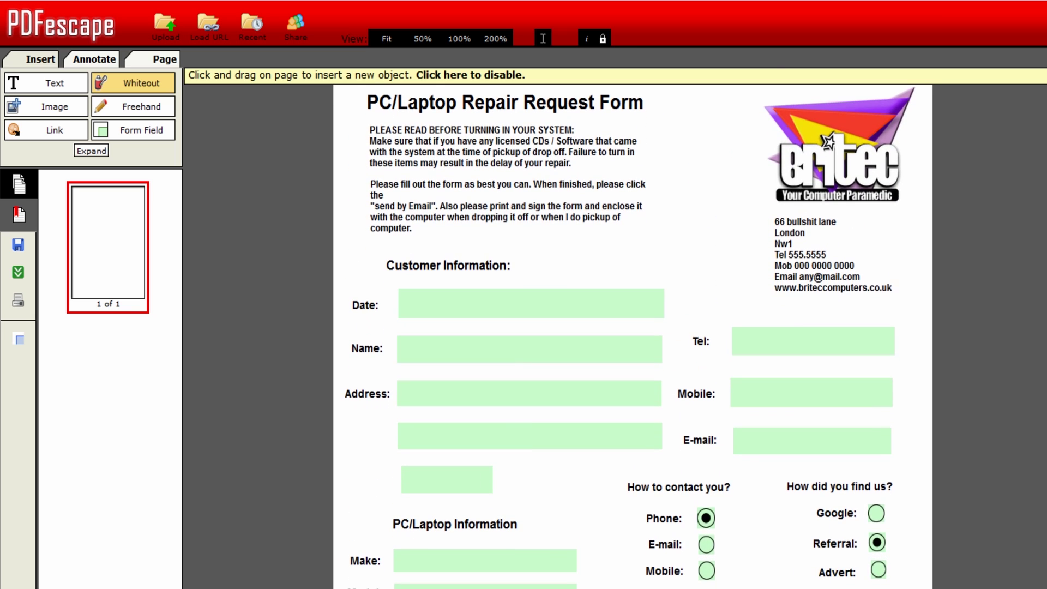
scroll(632, 336, "down", 5)
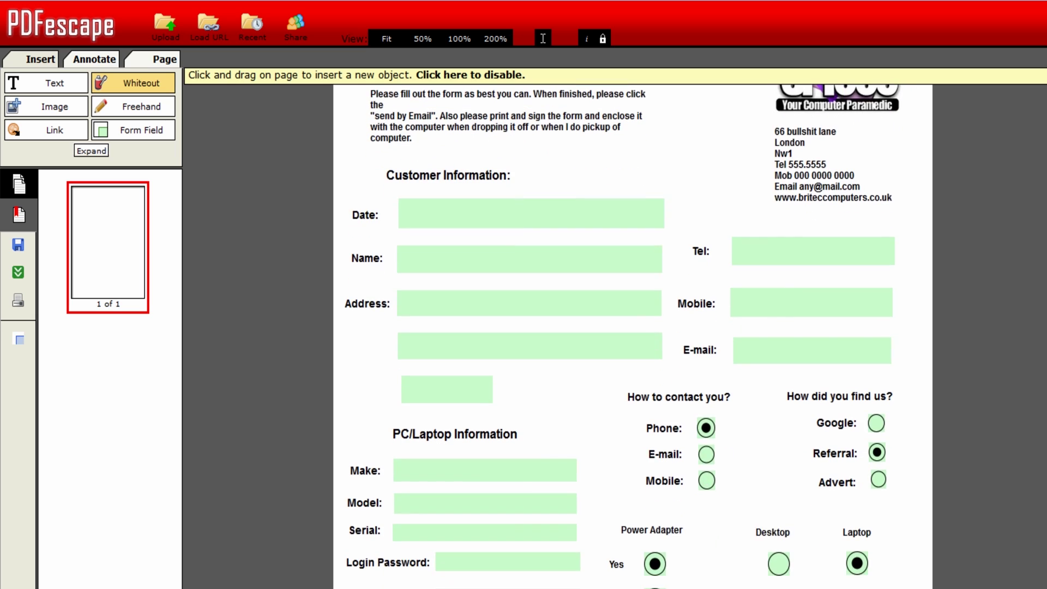
scroll(632, 335, "up", 2)
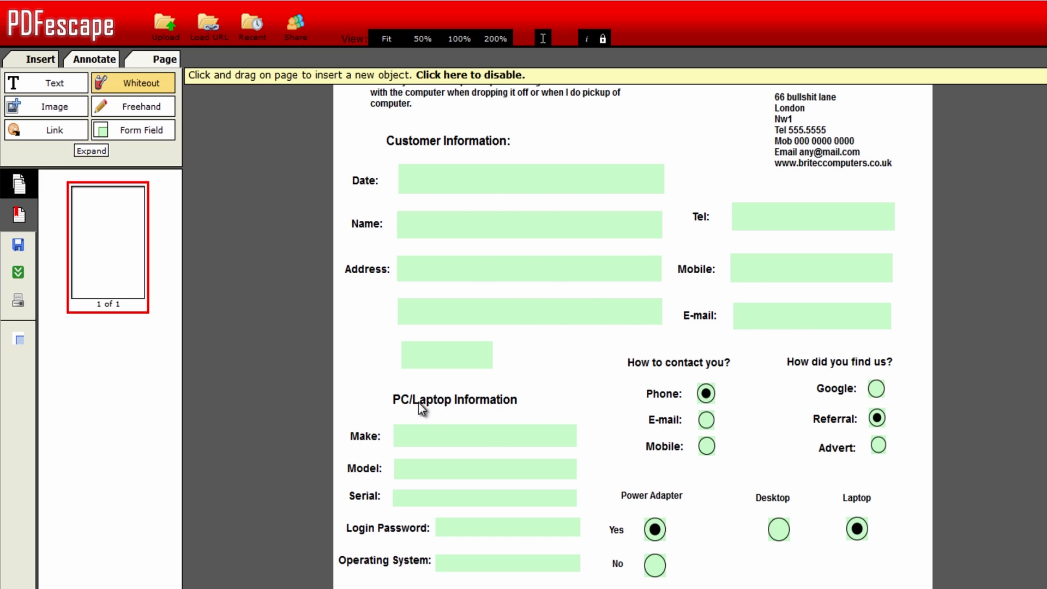
scroll(491, 463, "down", 2)
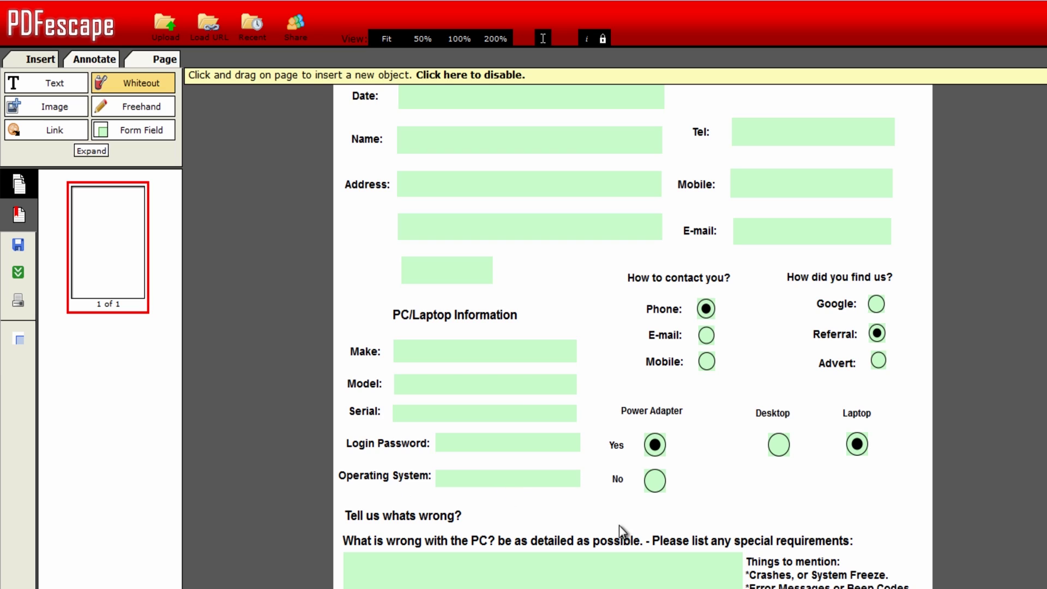
left_click_drag(650, 476, 801, 523)
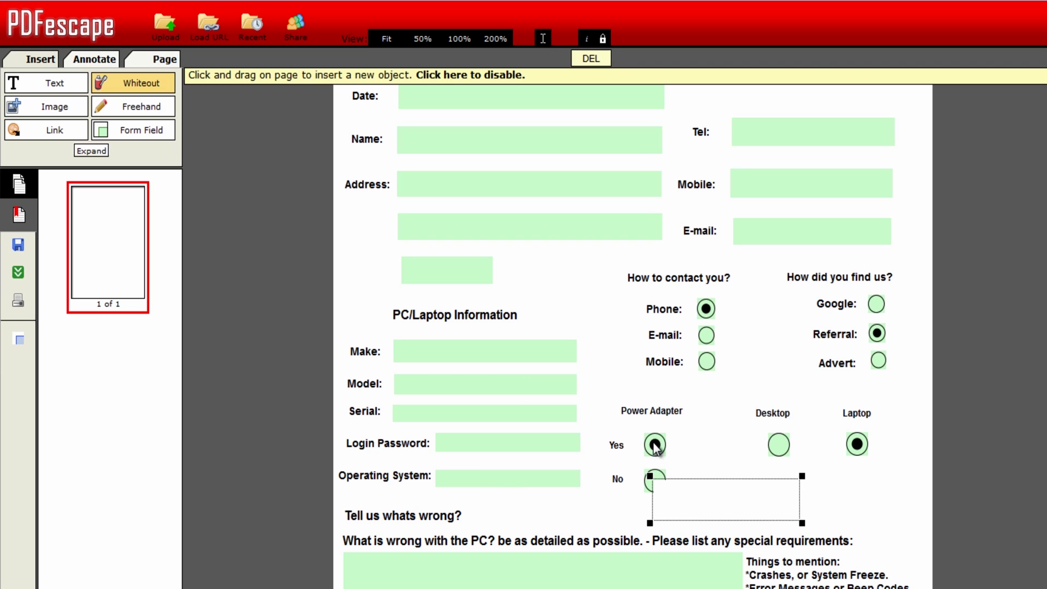
right_click(712, 502)
left_click(746, 509)
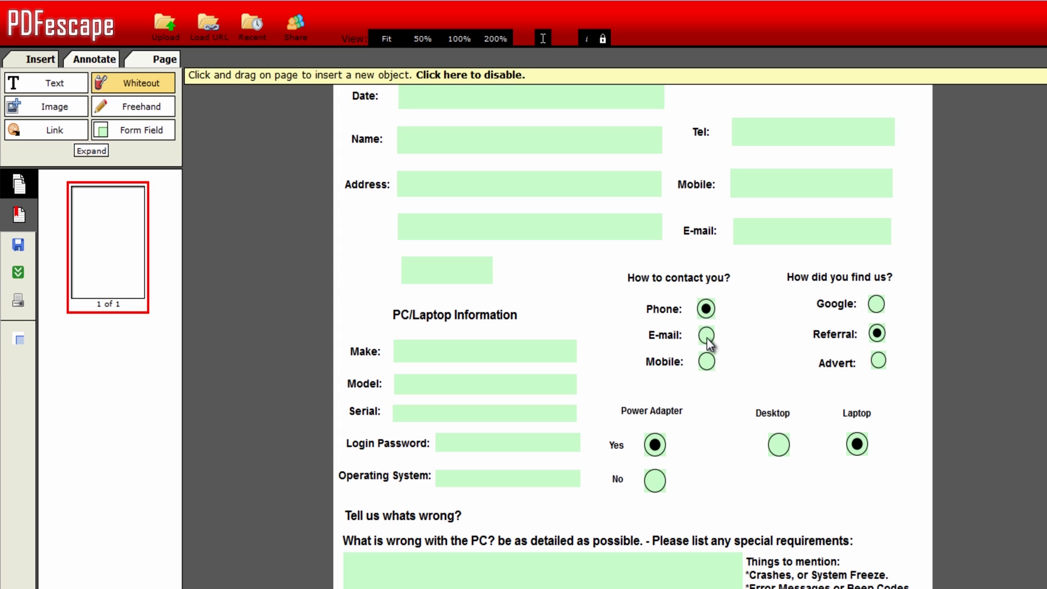
scroll(632, 338, "down", 3)
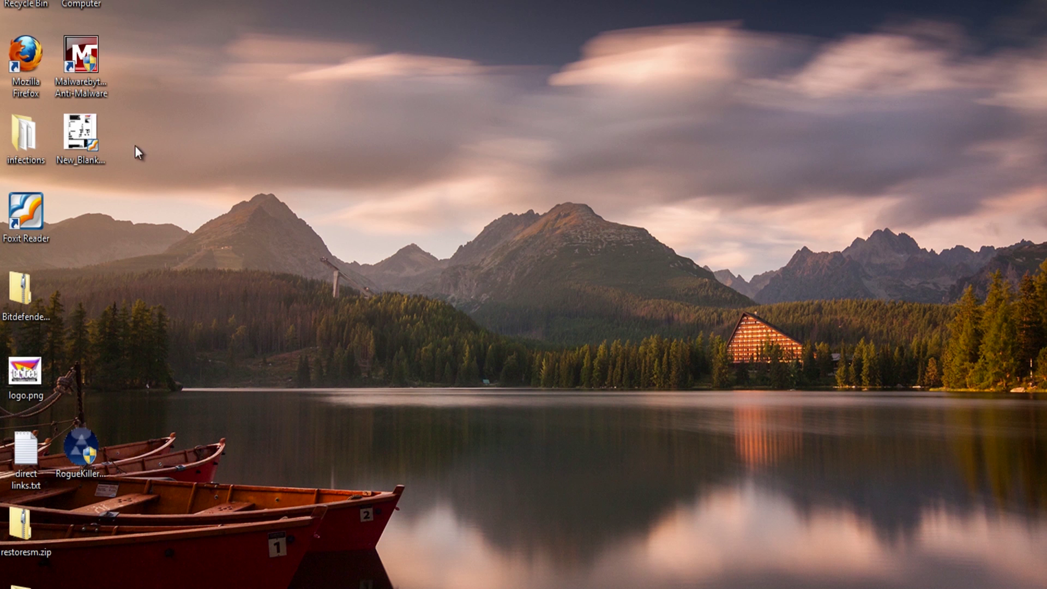
- Open New_Blank_Document(1).pdf from the desktop in Foxit Reader
left_click_drag(81, 131, 558, 133)
double_click(581, 132)
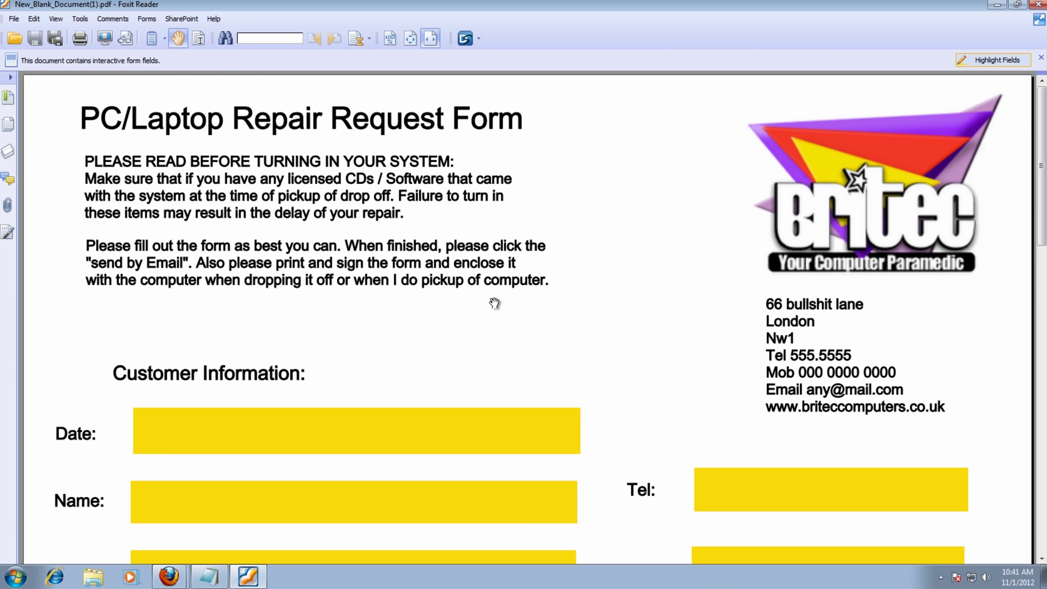
scroll(497, 301, "down", 3)
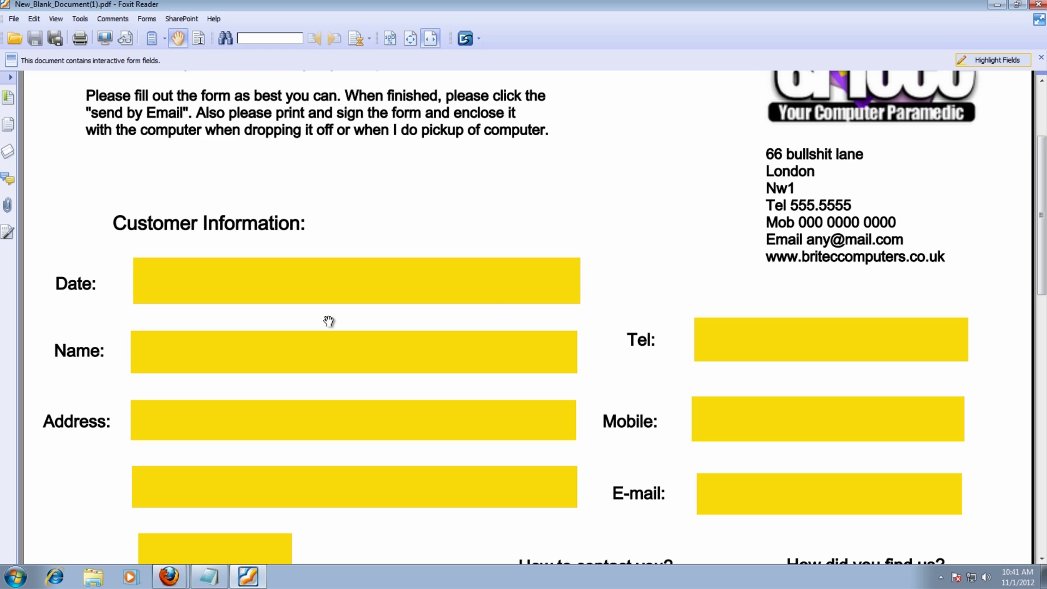
- Fill in Date 20/12/2012, the customer's name and a telephone number, dismissing the spell-check prompt
left_click(183, 281)
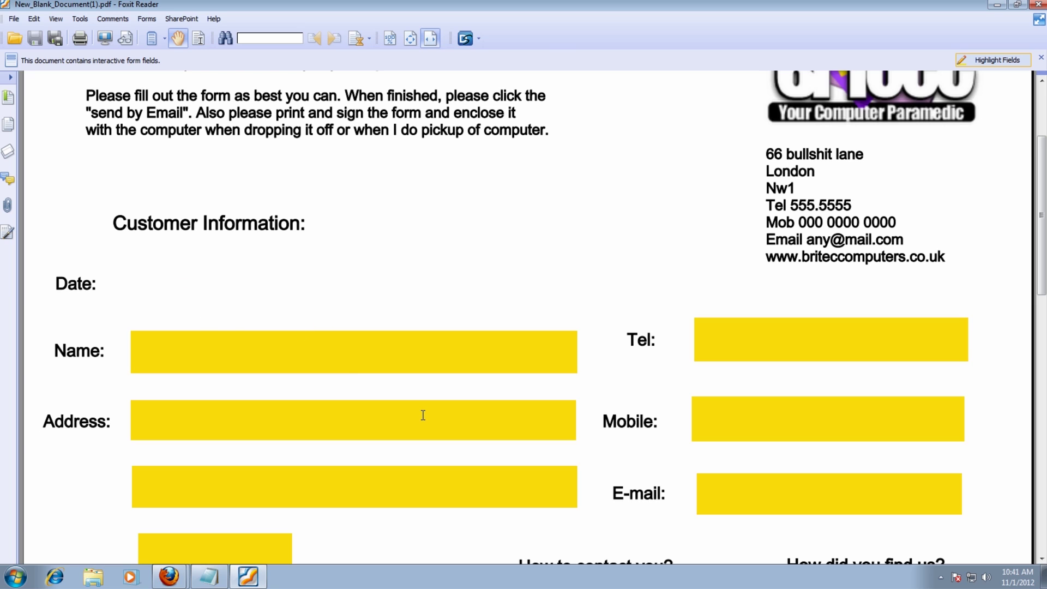
type("20/12/2012")
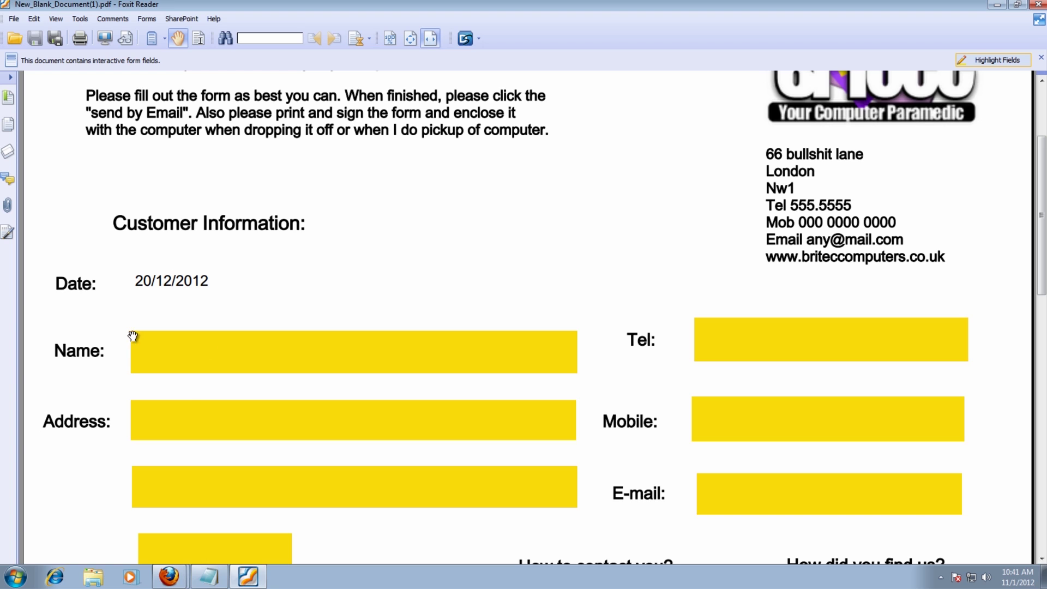
left_click(157, 352)
type("B")
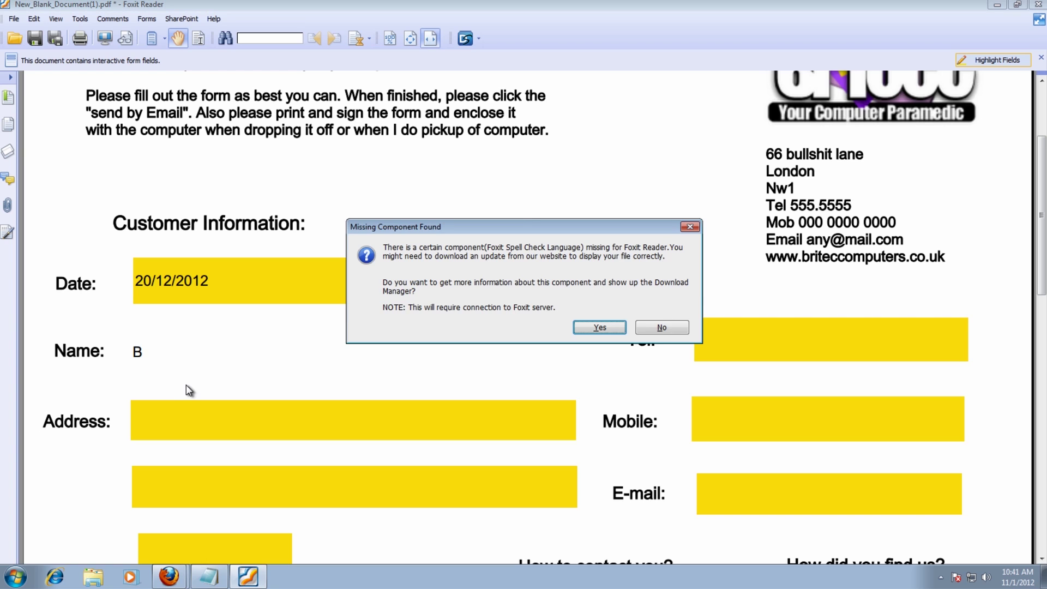
key("Escape")
type("rian")
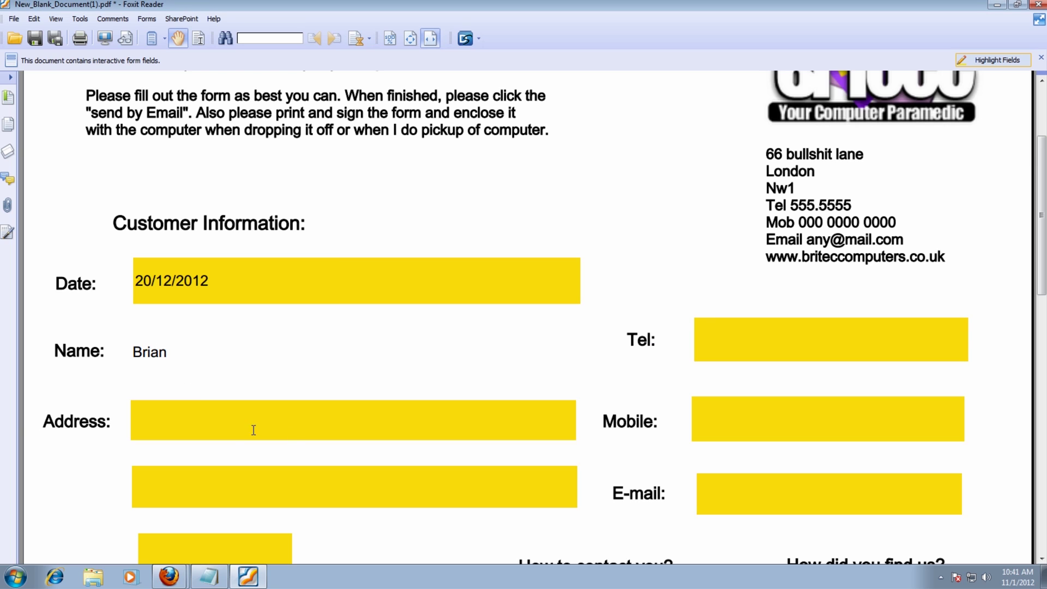
left_click(712, 330)
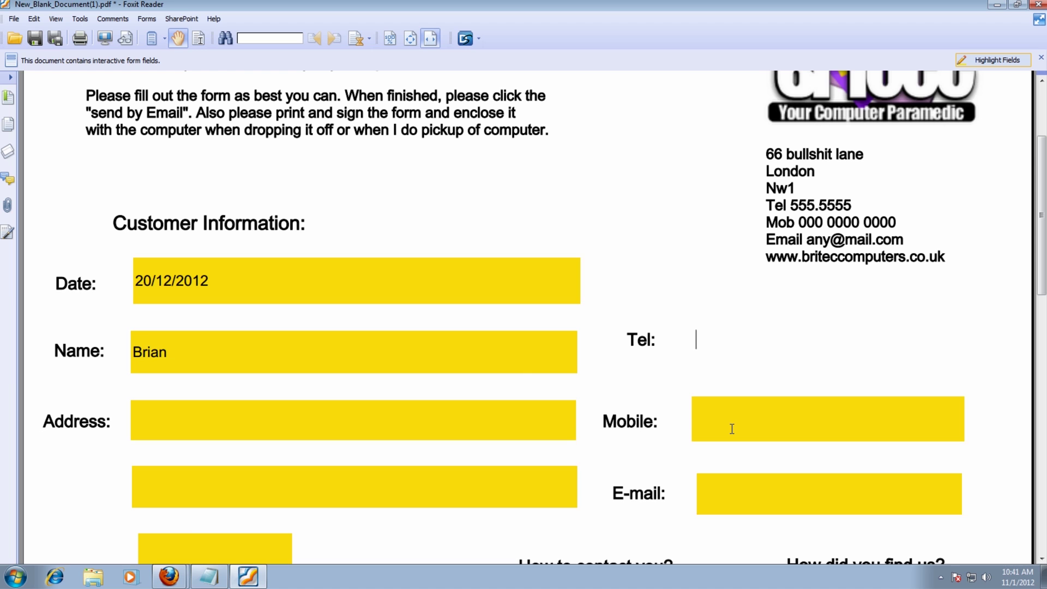
type("555 5555")
scroll(719, 439, "down", 2)
scroll(720, 442, "down", 7)
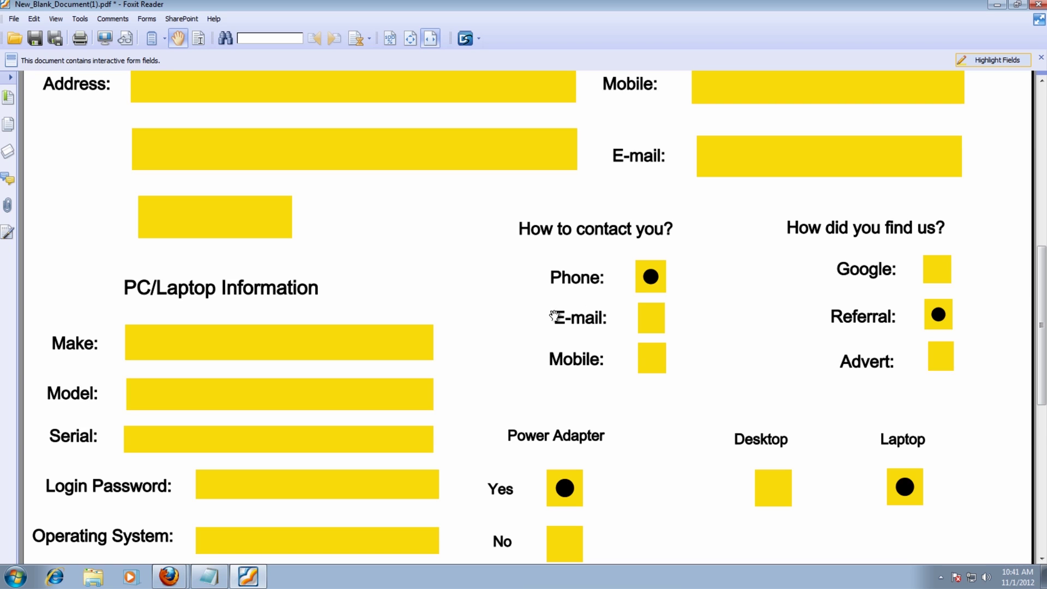
- Try the contact method options and settle on Mobile
left_click(649, 323)
left_click(649, 364)
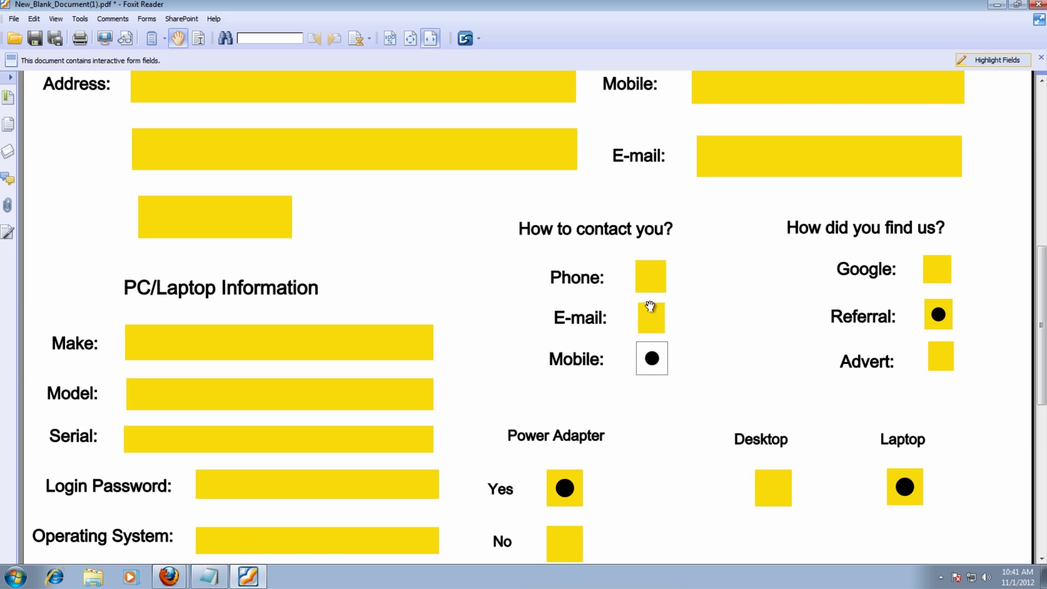
left_click(650, 278)
left_click(648, 328)
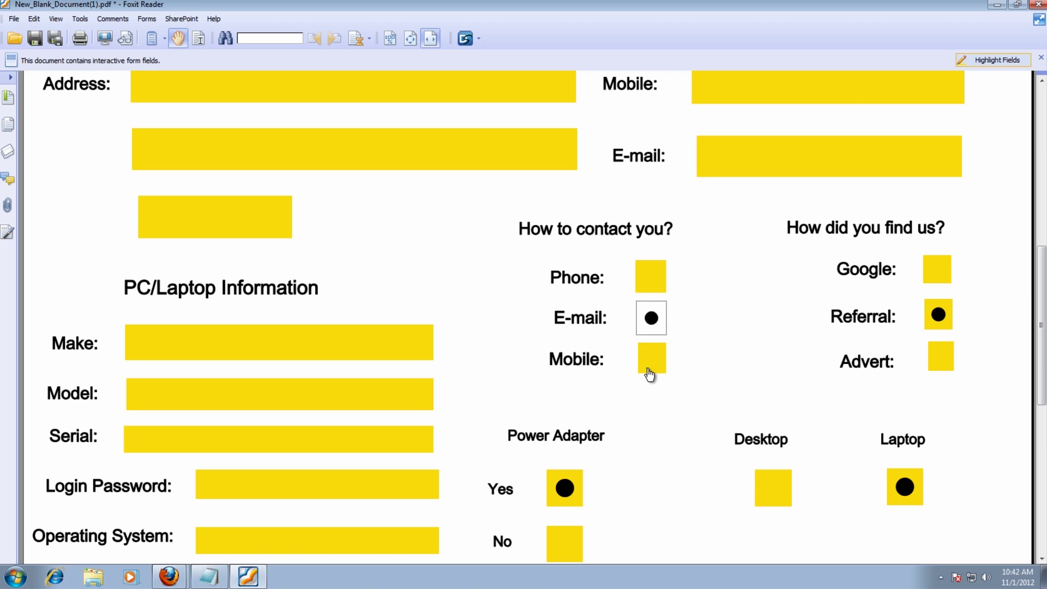
left_click(649, 370)
scroll(628, 417, "up", 5)
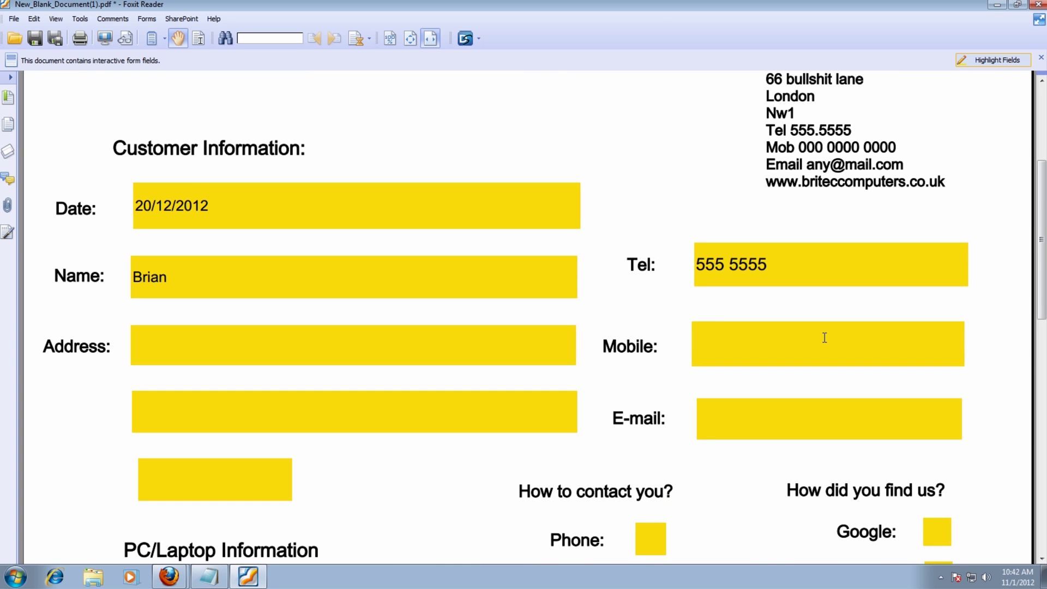
scroll(717, 368, "down", 2)
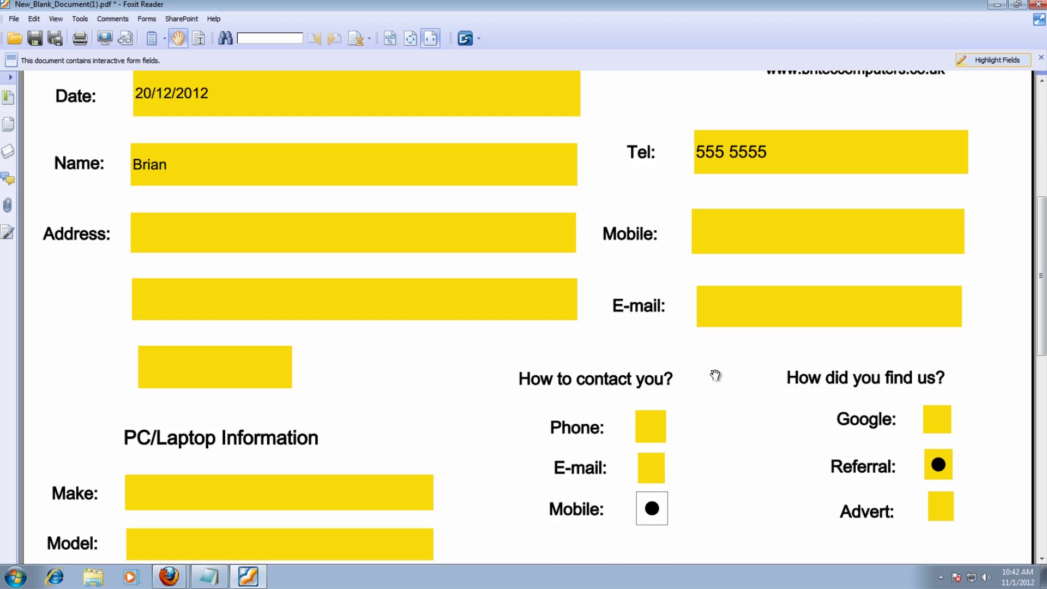
scroll(714, 375, "down", 1)
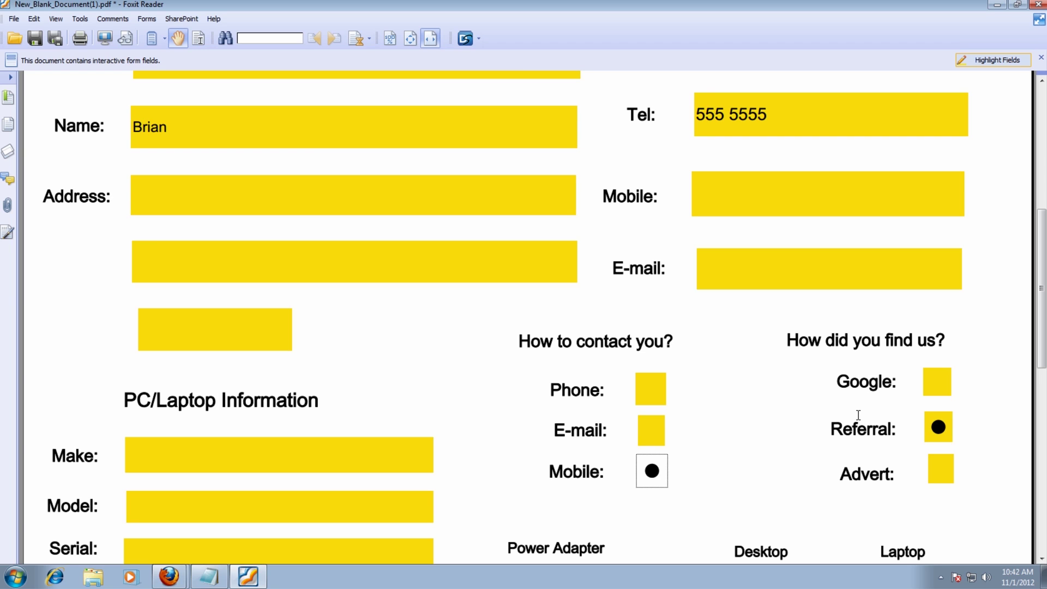
- Try the referral options, ending on Advert
left_click(936, 382)
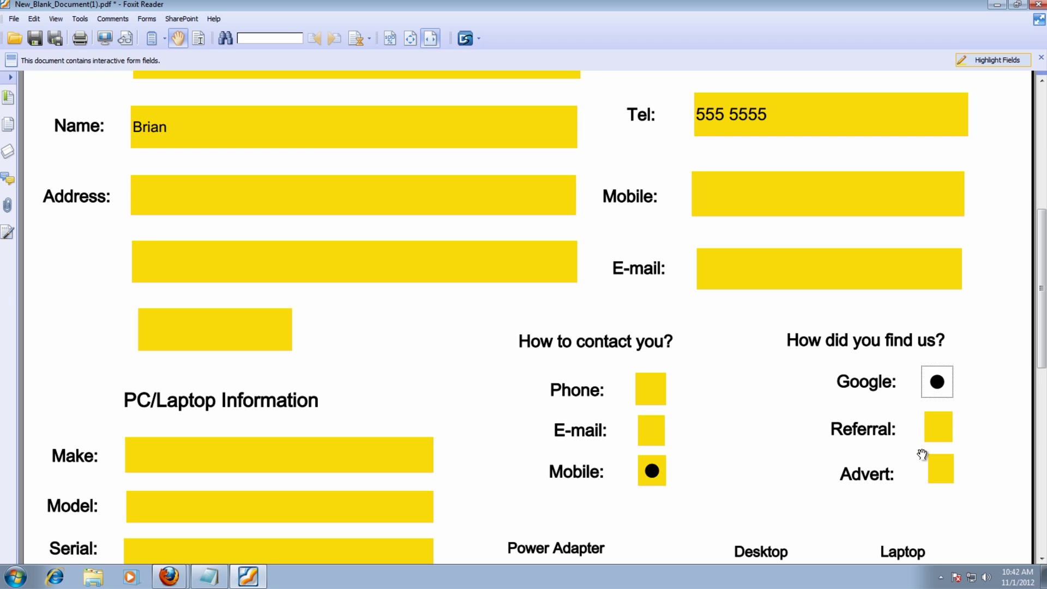
left_click(938, 428)
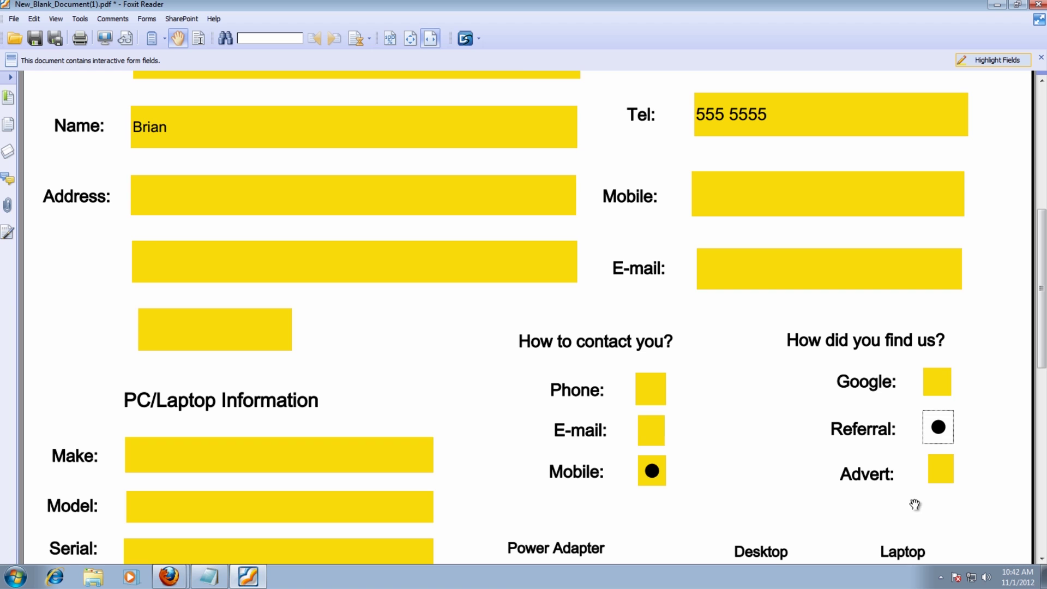
left_click(945, 479)
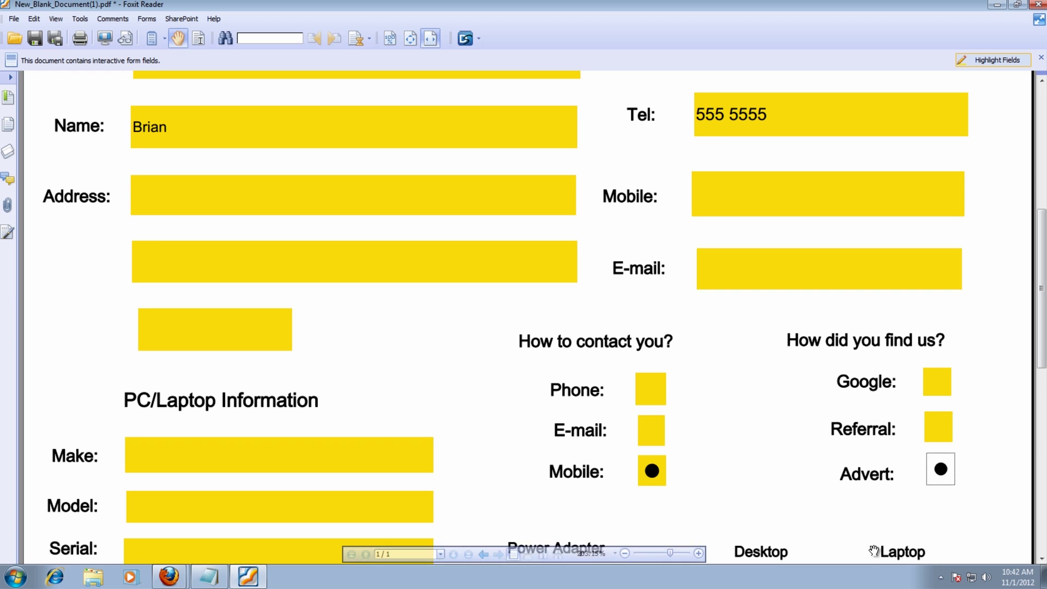
scroll(872, 514, "down", 3)
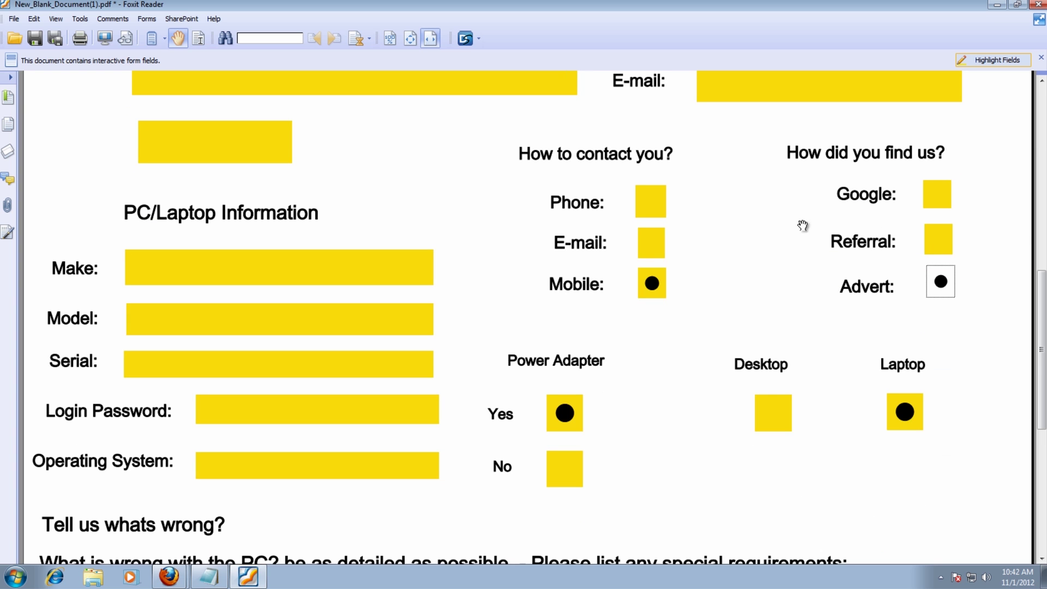
- Toggle between Desktop and Laptop, leaving Laptop as the computer type
left_click(771, 414)
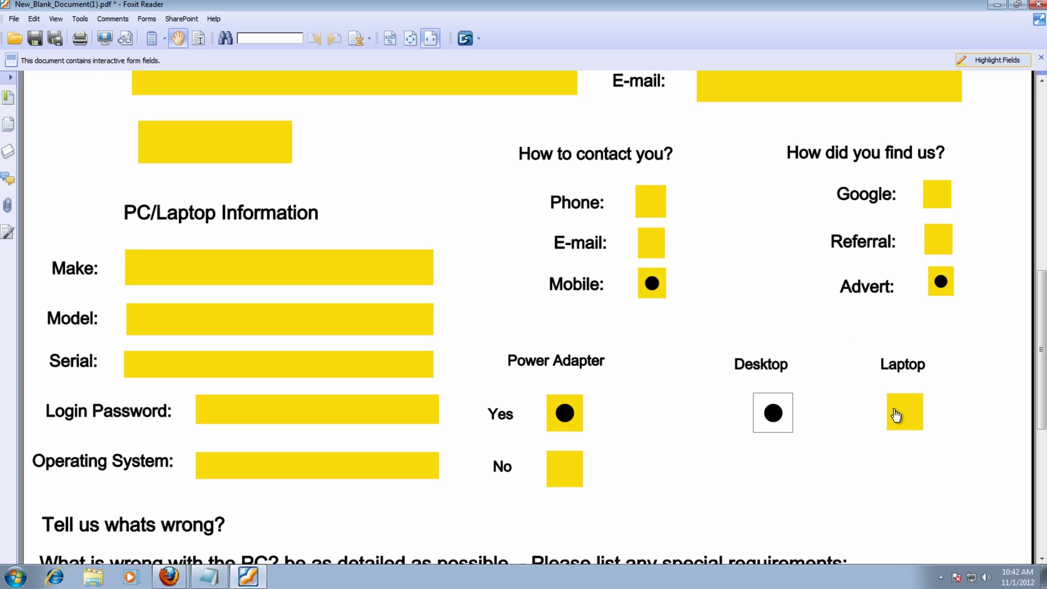
left_click(894, 414)
left_click(775, 421)
left_click(894, 420)
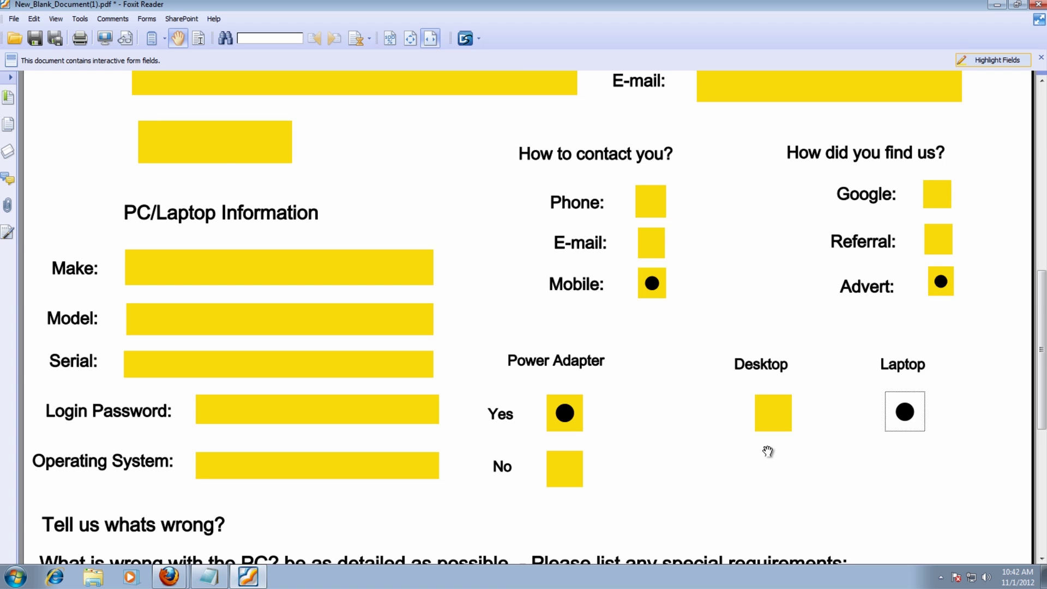
- Set the power adapter answer to No
scroll(609, 433, "down", 1)
scroll(609, 433, "down", 1)
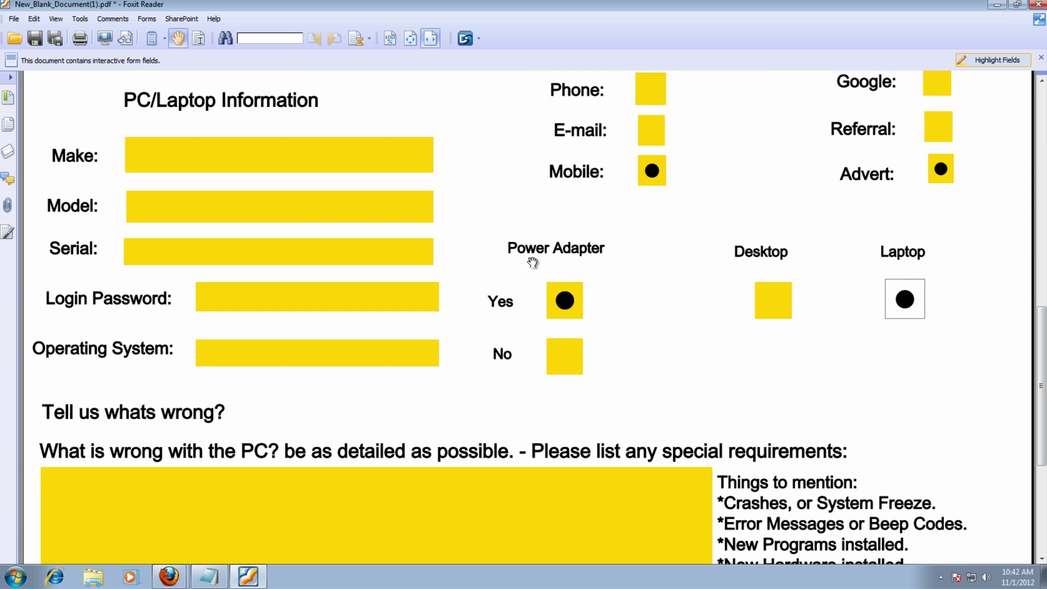
left_click(563, 357)
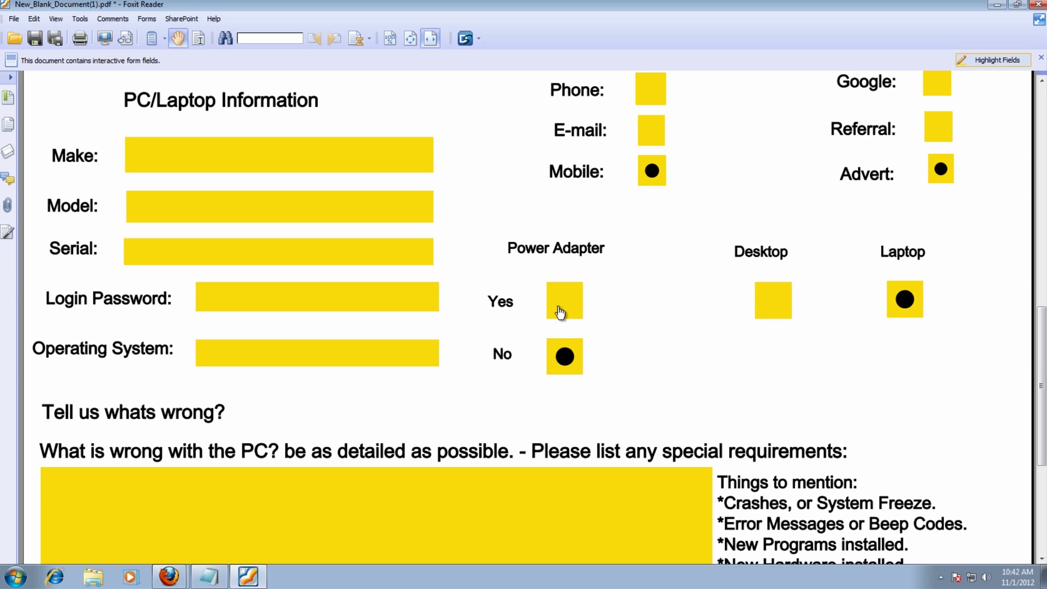
left_click(563, 310)
left_click(565, 355)
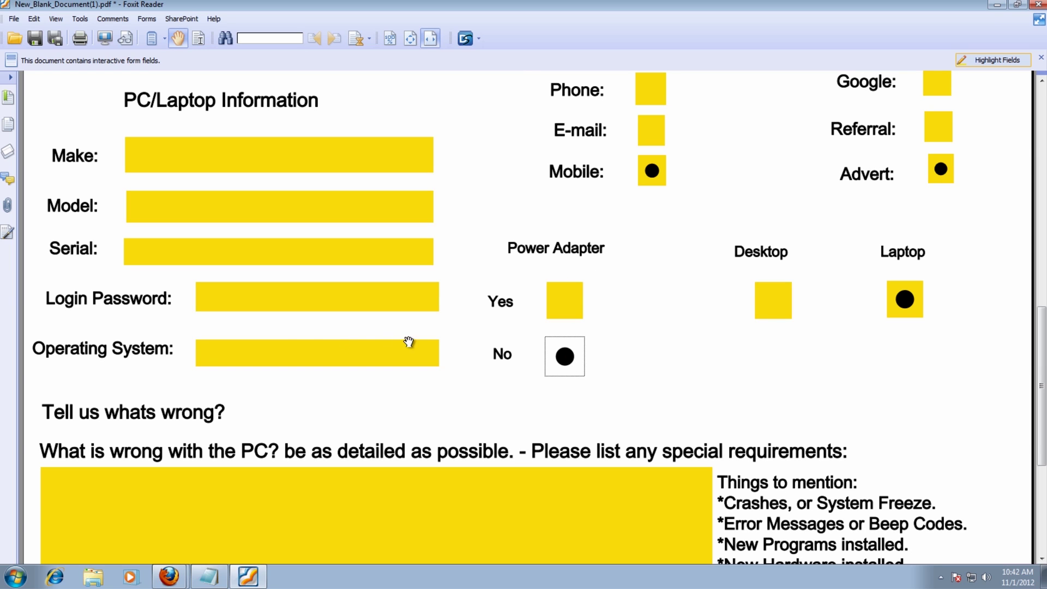
left_click(133, 158)
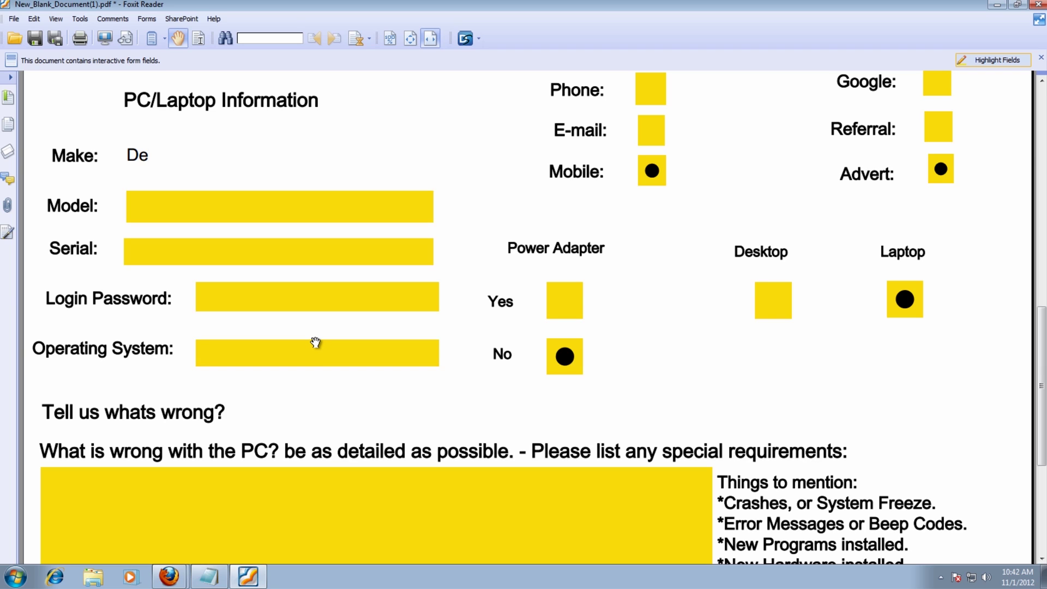
- Enter model 5006, a serial number, a login password and operating system windows 7
left_click(159, 218)
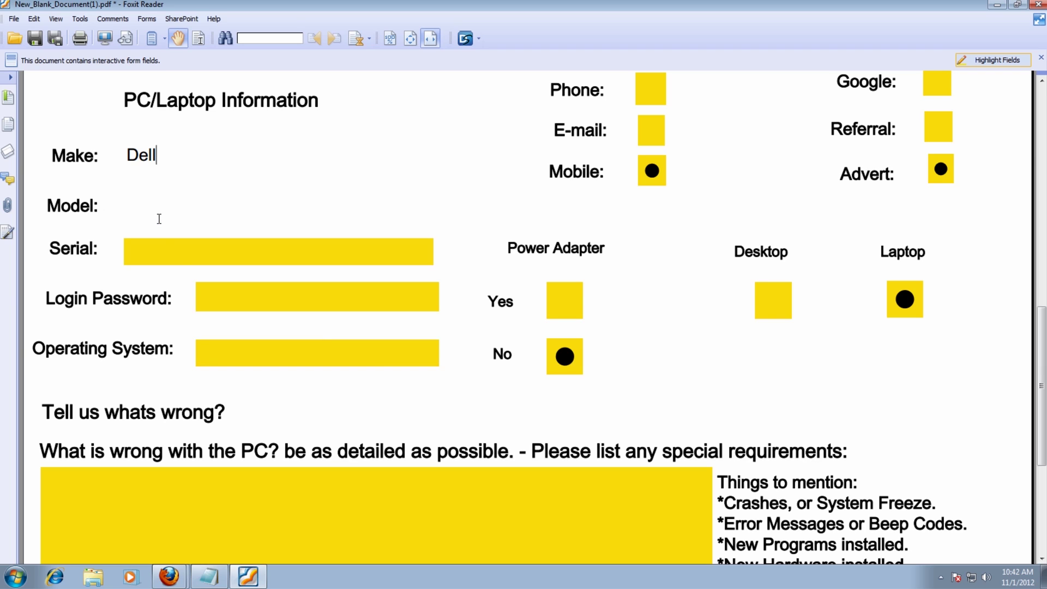
type("5")
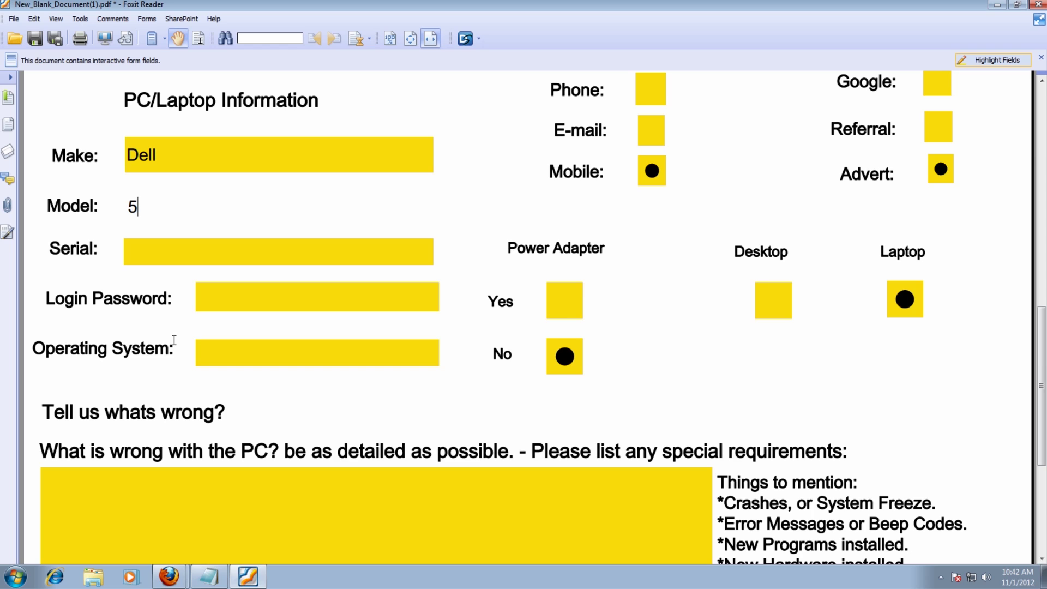
type("006")
left_click(146, 248)
type("5347367865856")
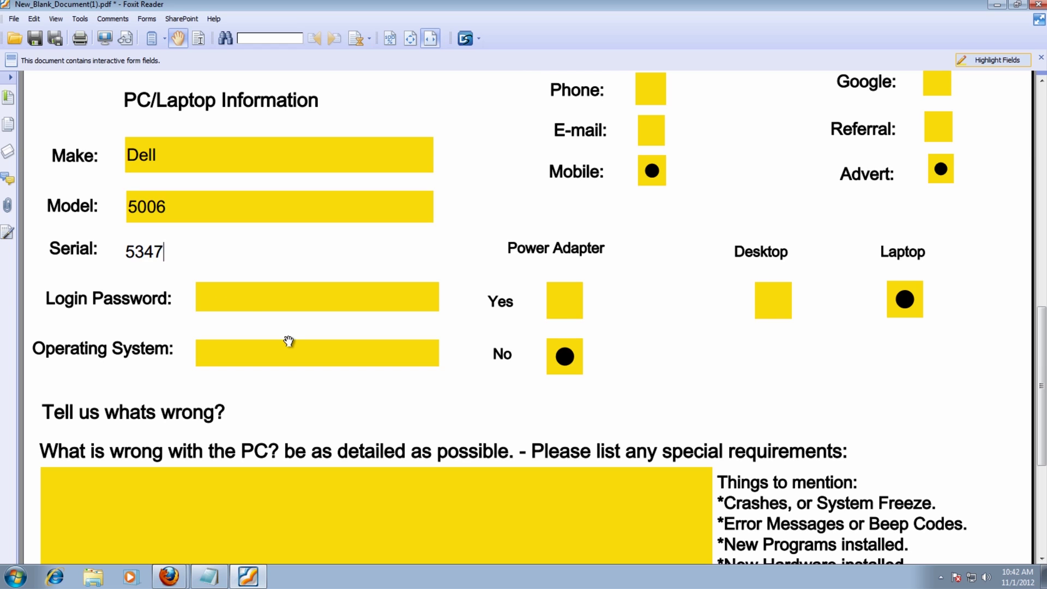
left_click(228, 305)
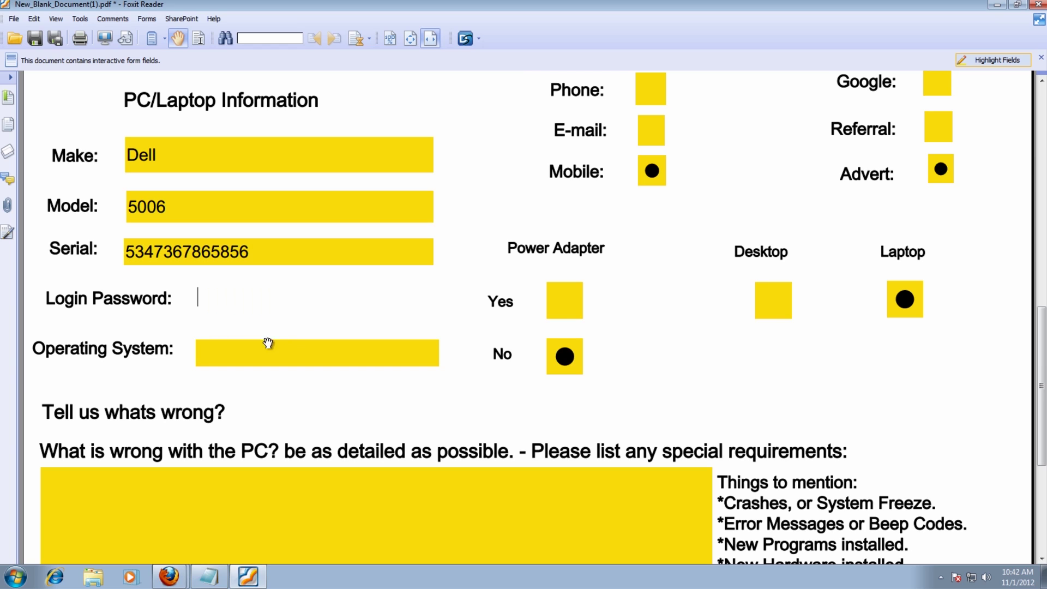
type("qwerty")
left_click(268, 343)
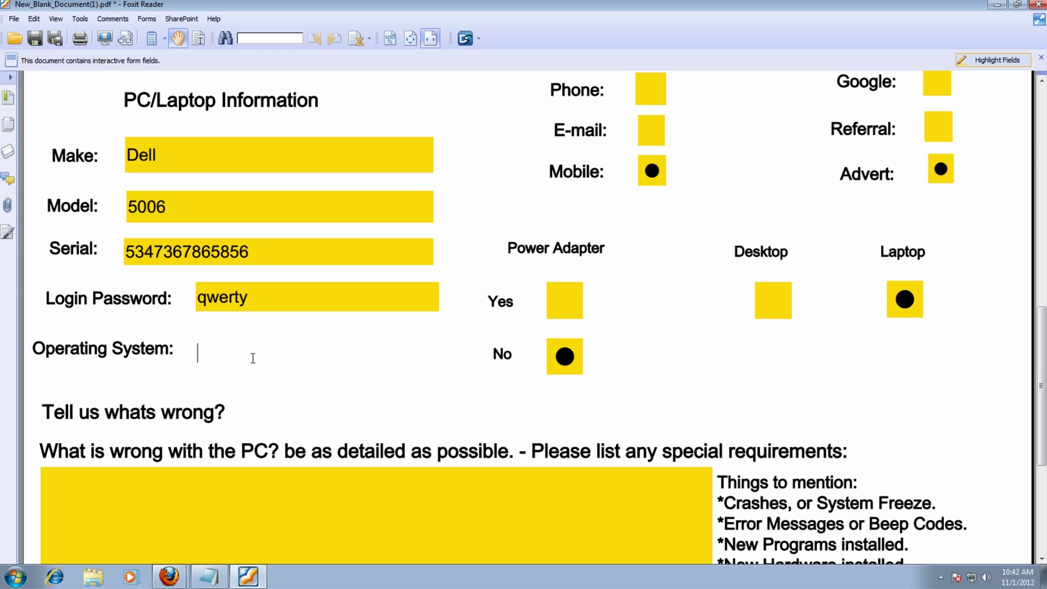
type("windows 7")
scroll(454, 416, "down", 2)
scroll(374, 410, "down", 3)
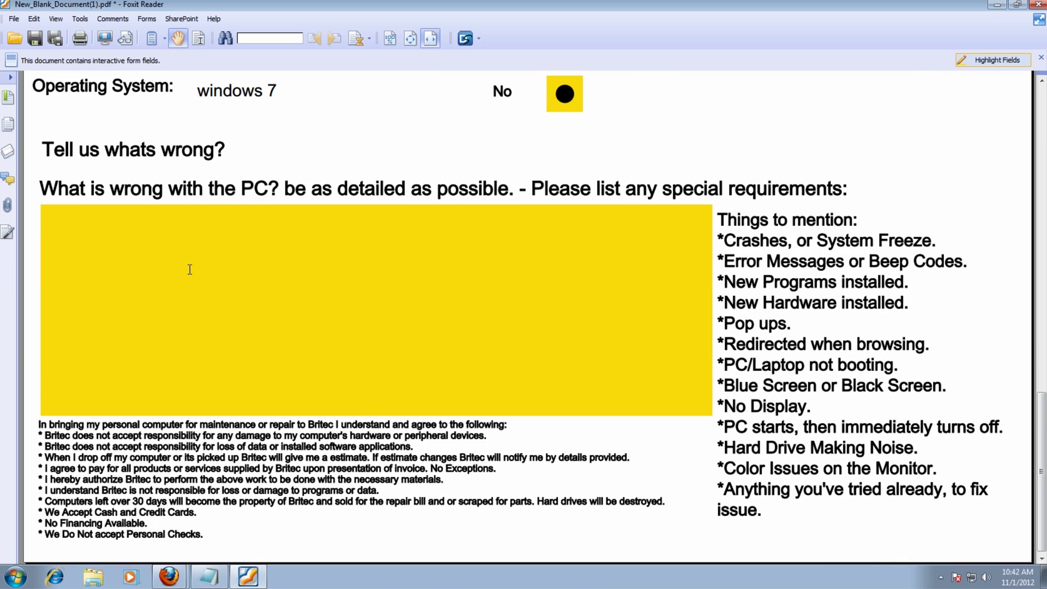
left_click(85, 226)
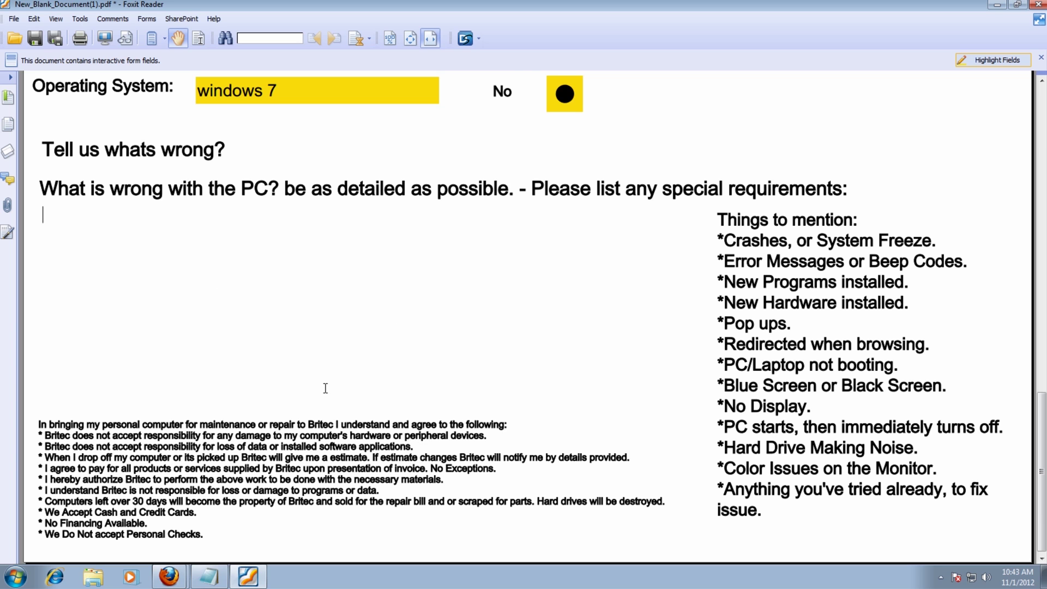
scroll(326, 388, "up", 5)
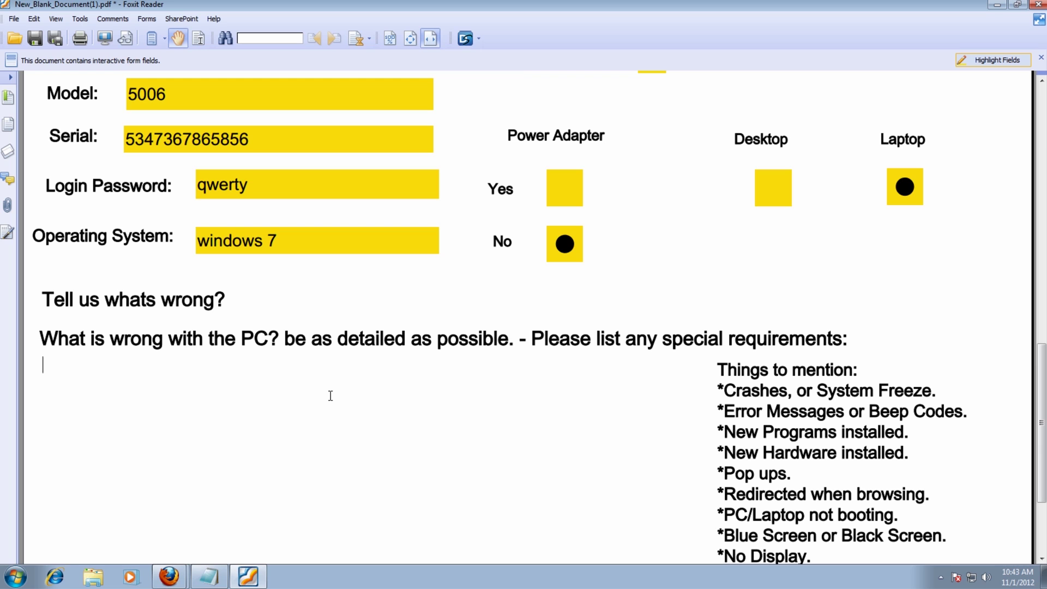
scroll(333, 393, "down", 3)
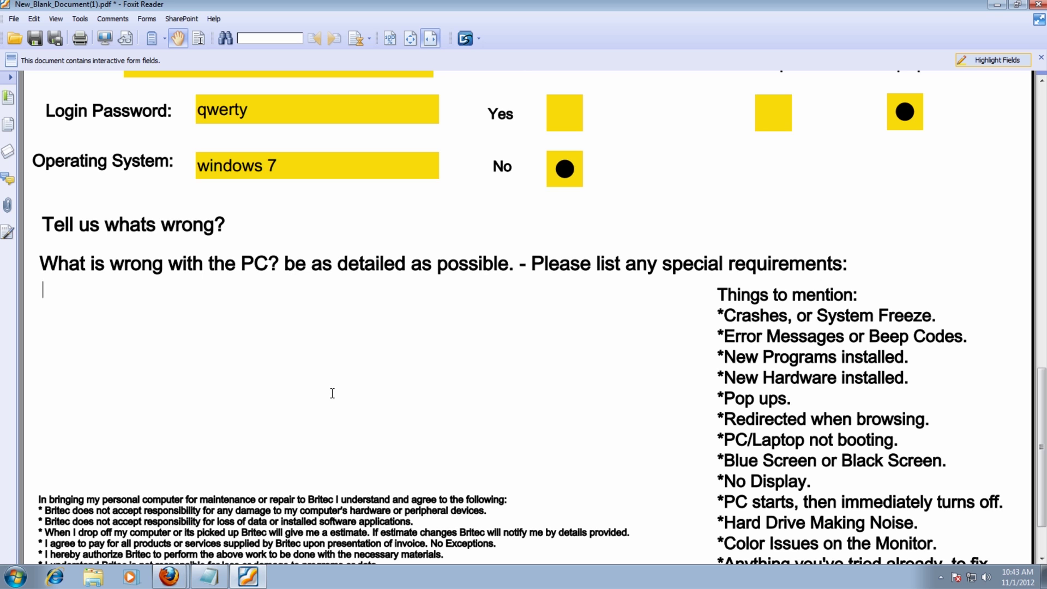
scroll(332, 391, "up", 12)
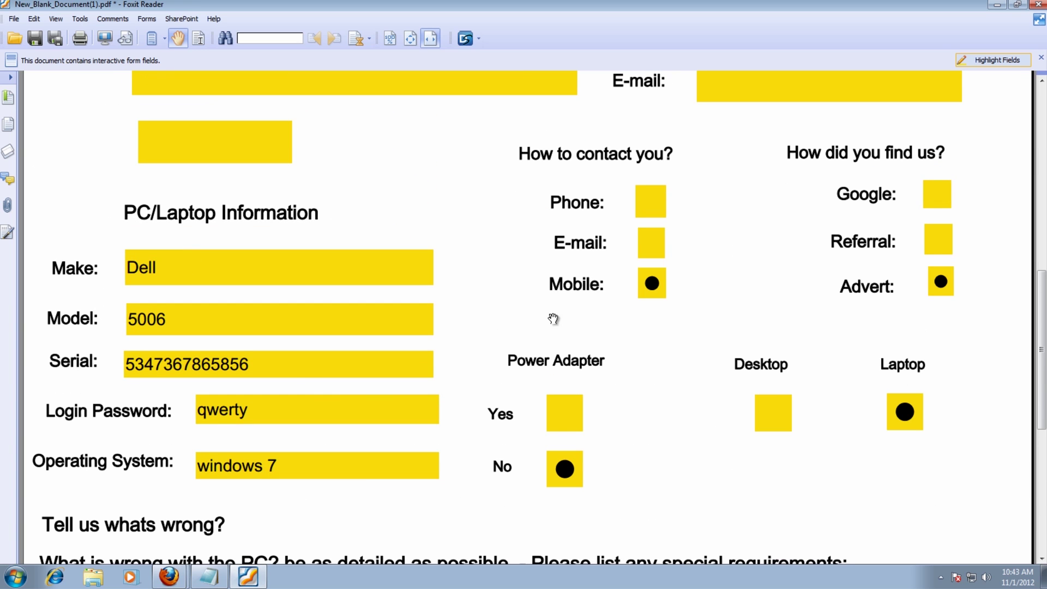
scroll(275, 319, "up", 3)
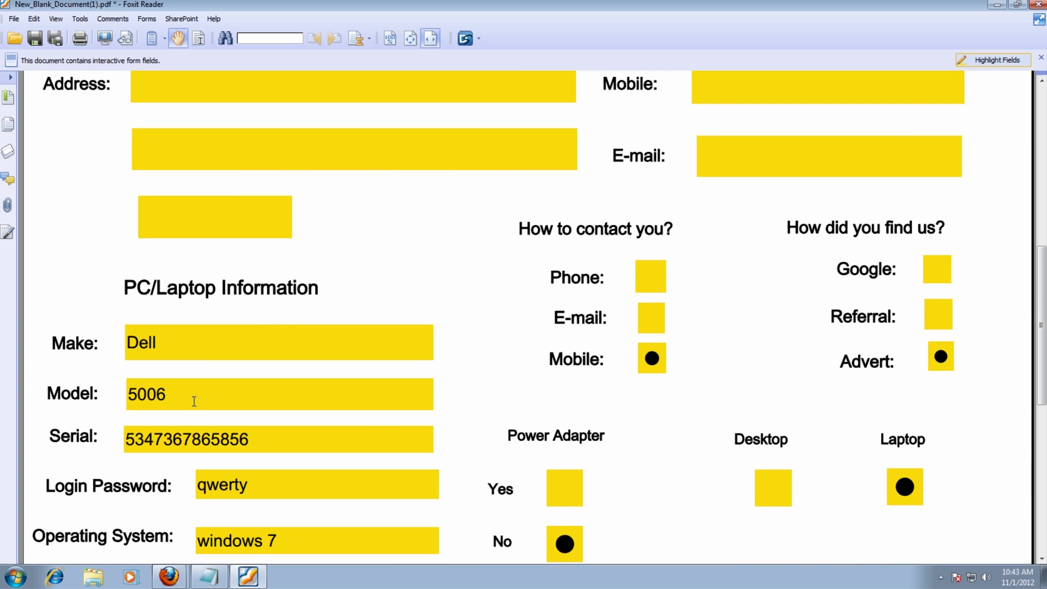
scroll(427, 393, "down", 10)
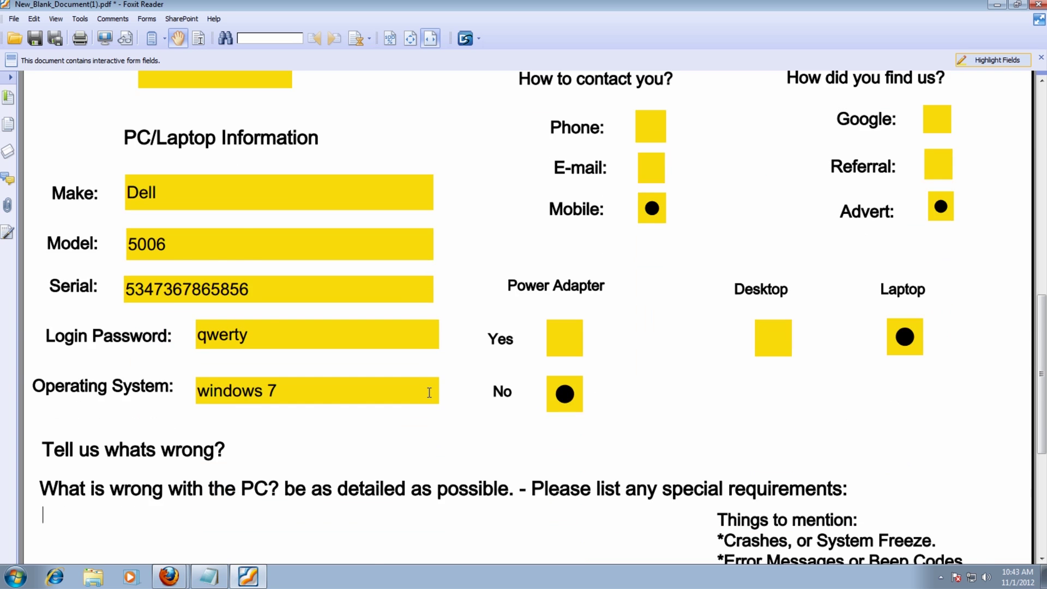
scroll(429, 396, "down", 1)
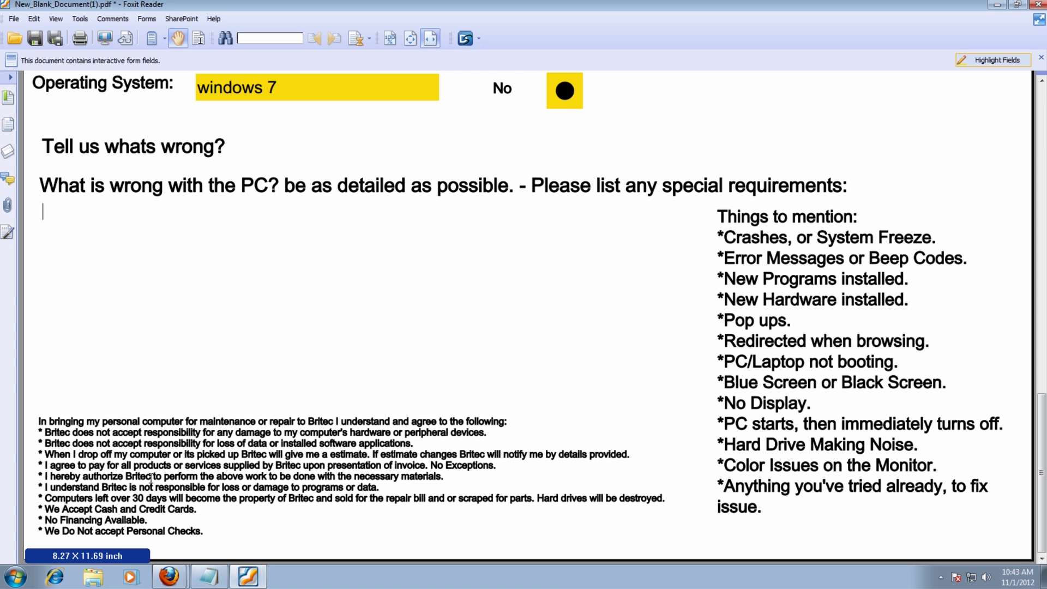
scroll(385, 489, "up", 15)
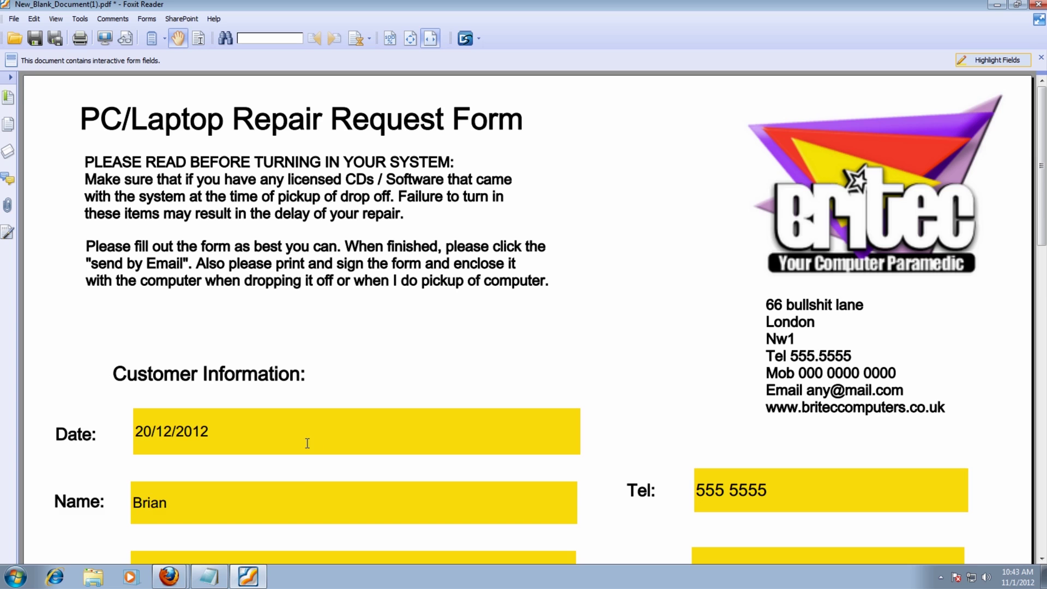
- Scroll through the filled repair request form to review its entries
scroll(308, 444, "down", 5)
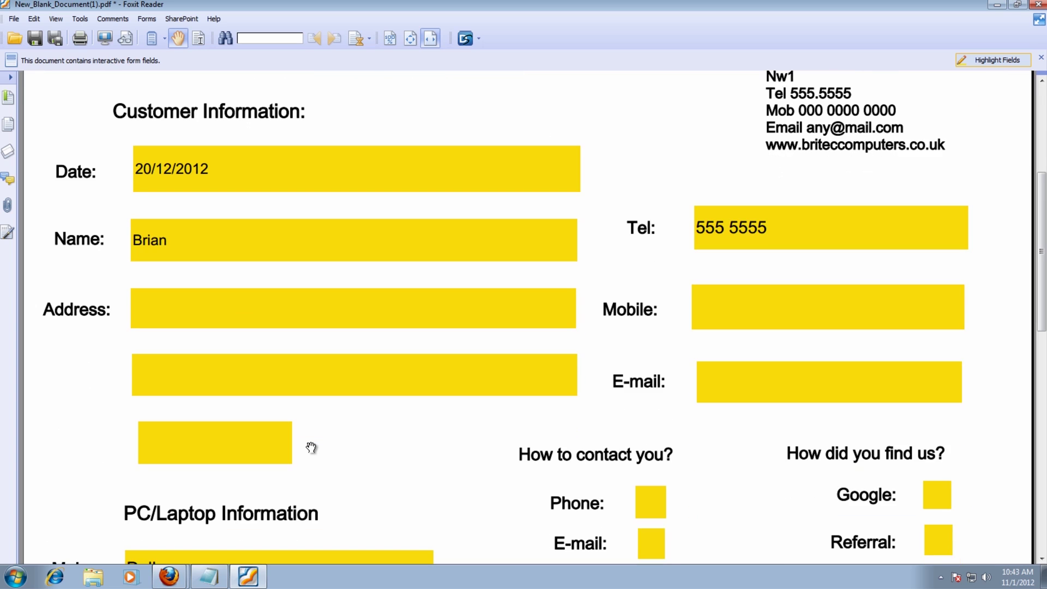
scroll(311, 445, "up", 4)
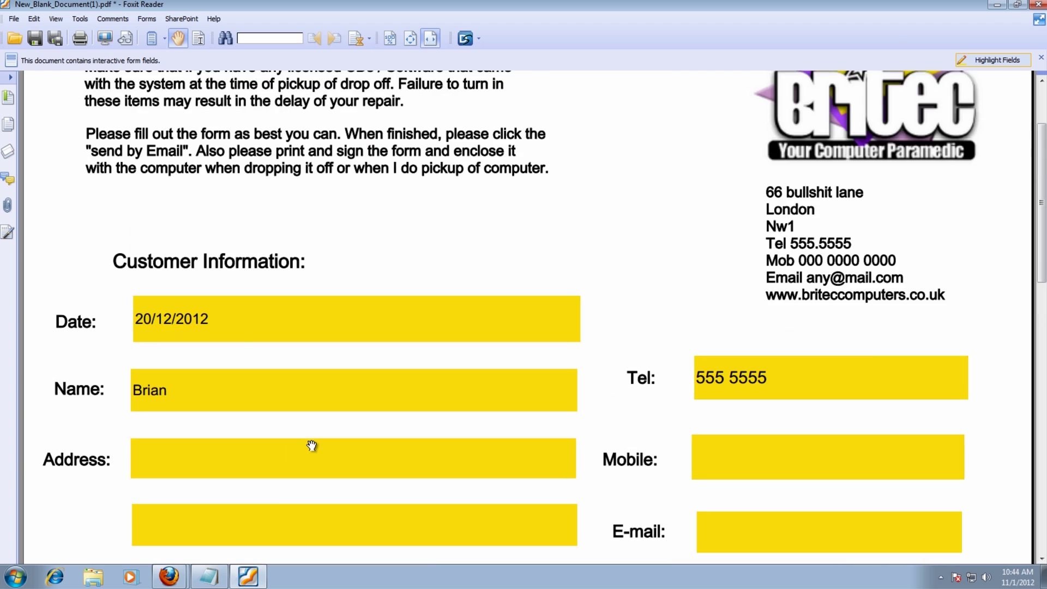